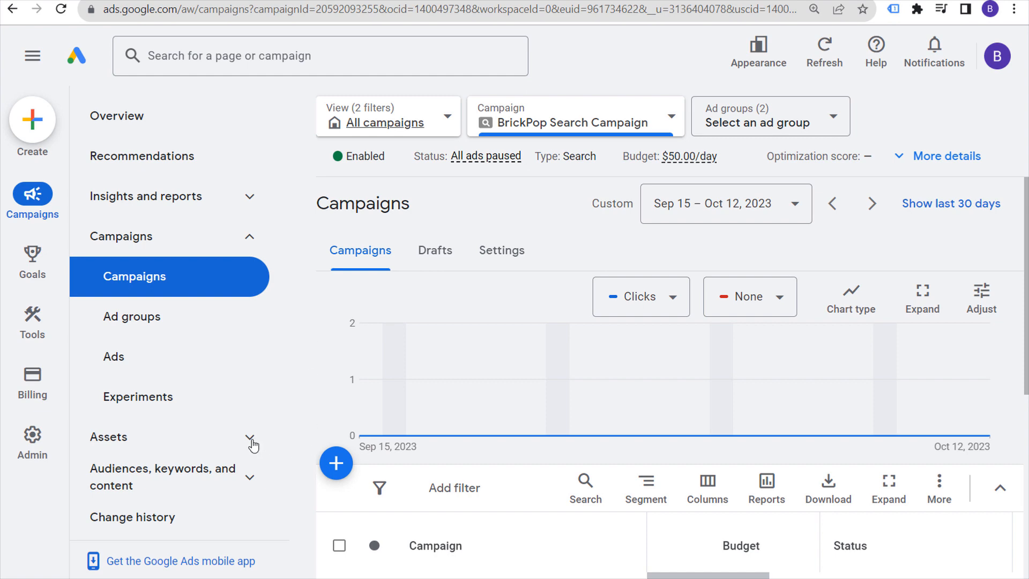
# Step: Go to Goals > Conversions > Summary and start a new conversion action
pyautogui.click(250, 440)
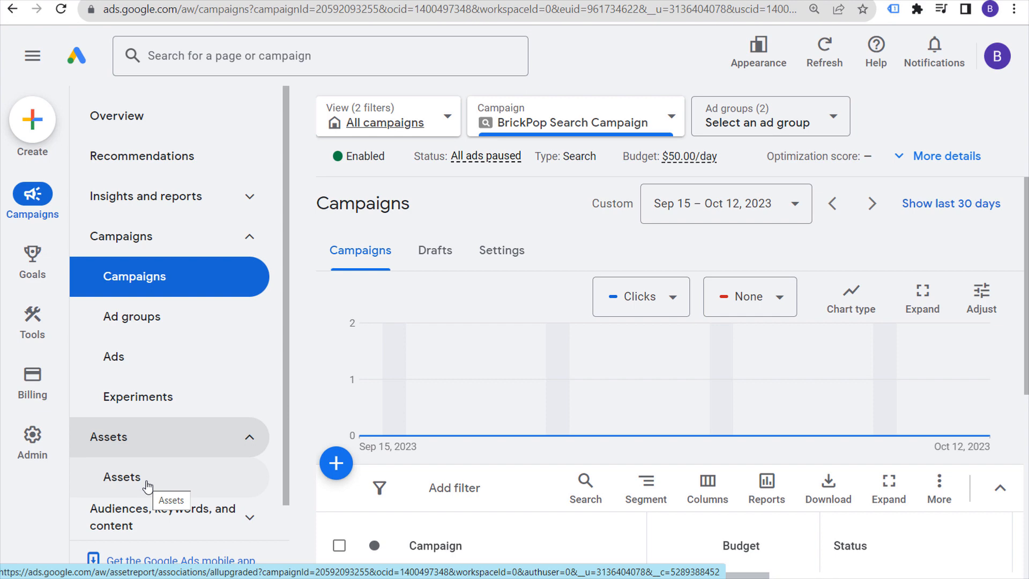
pyautogui.moveTo(39, 271)
pyautogui.click(185, 127)
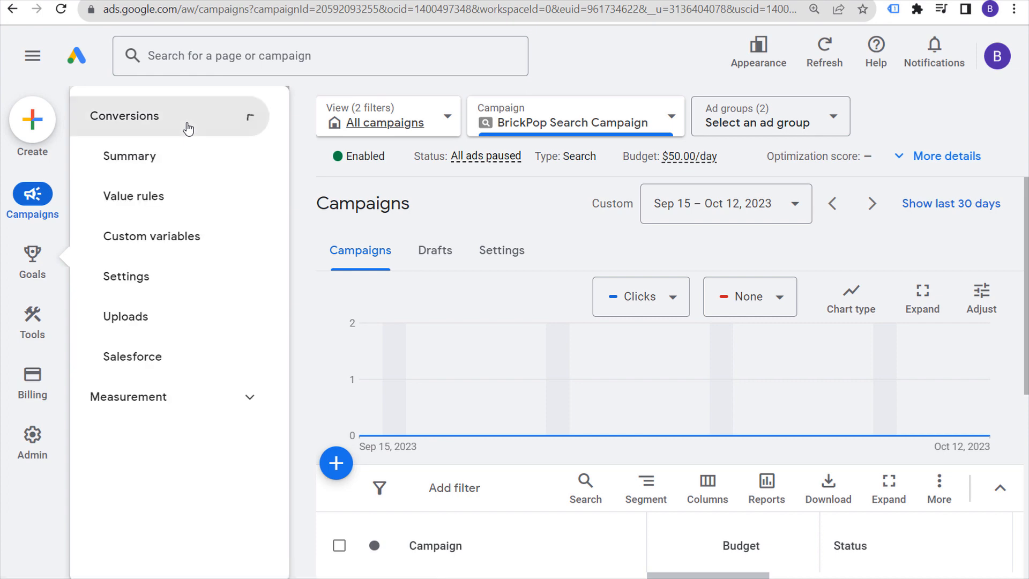
pyautogui.click(173, 165)
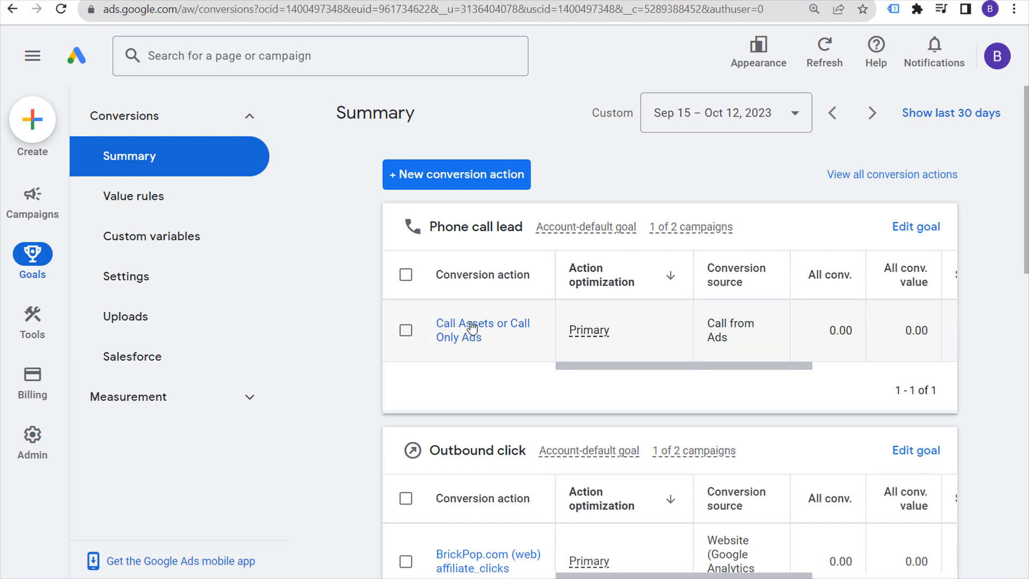
pyautogui.click(479, 184)
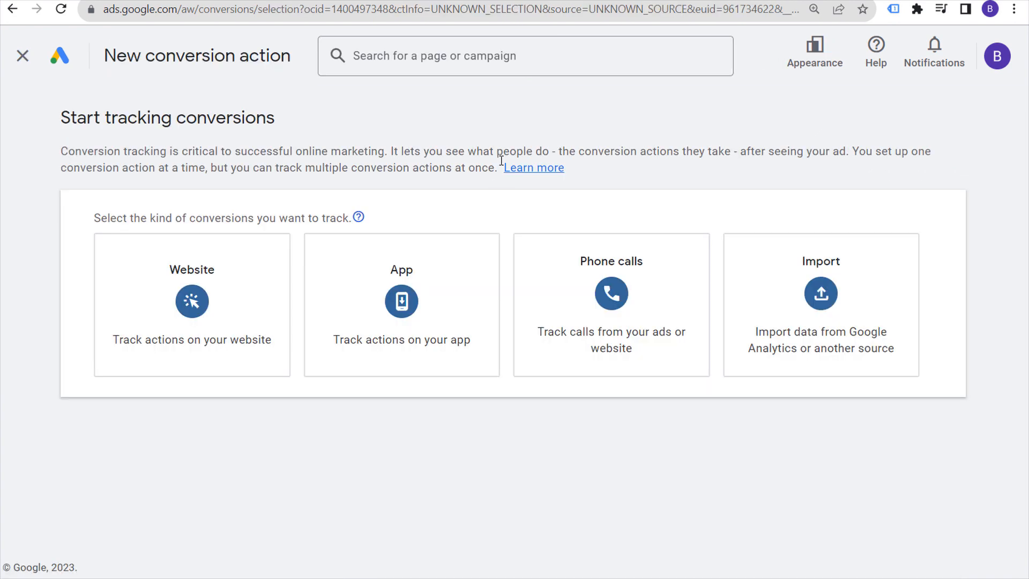
# Step: Track phone calls from ads using call extensions or call-only ads, then view the YouTube tutorial
pyautogui.moveTo(594, 284)
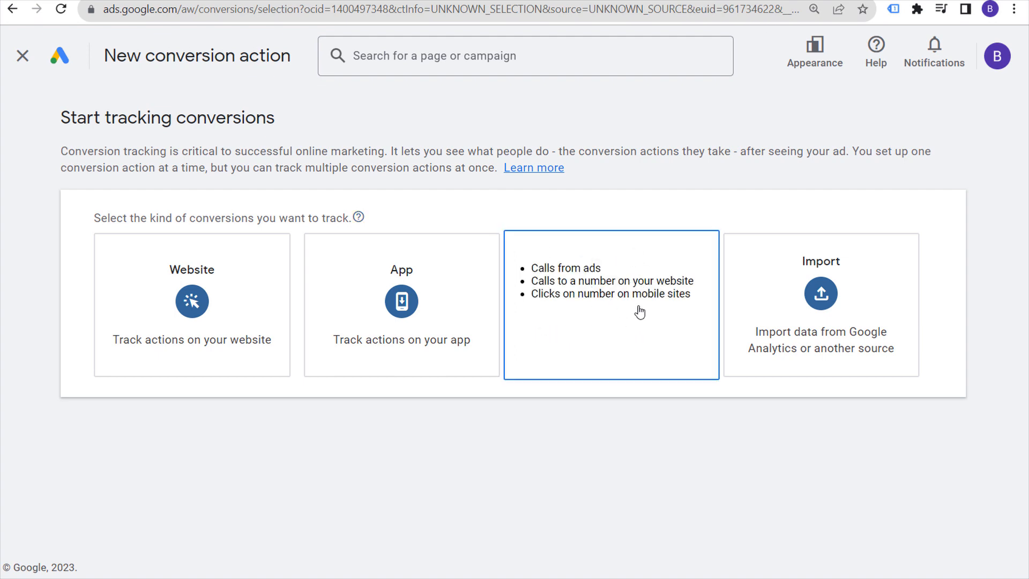
pyautogui.click(639, 311)
pyautogui.scroll(-2, 526, 475)
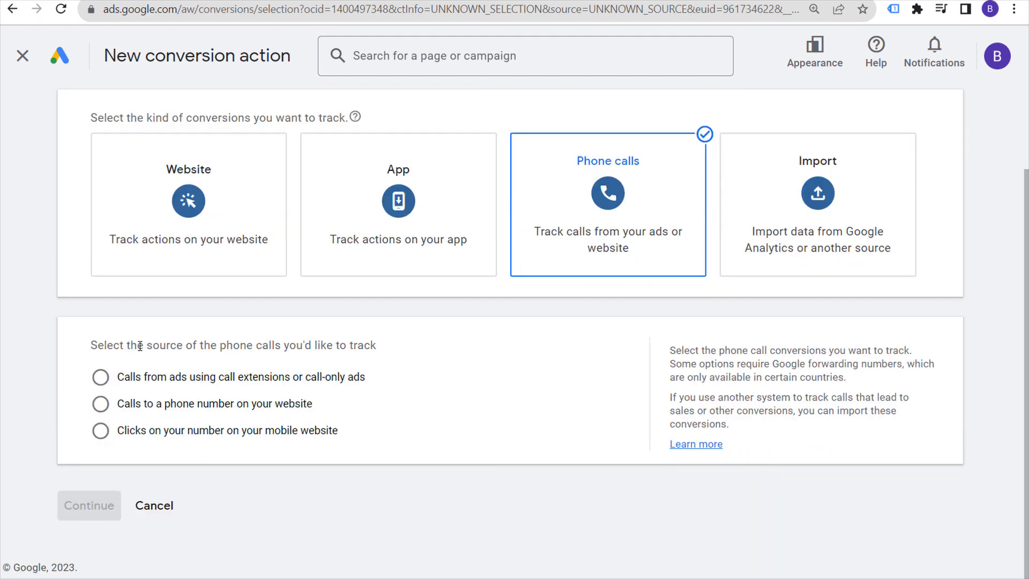
pyautogui.click(106, 377)
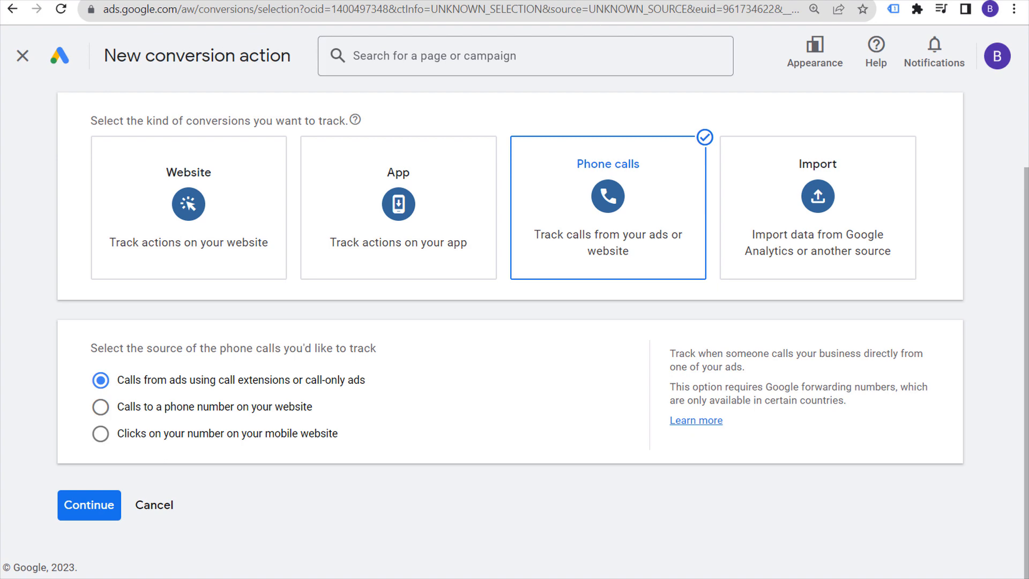
pyautogui.click(567, 1)
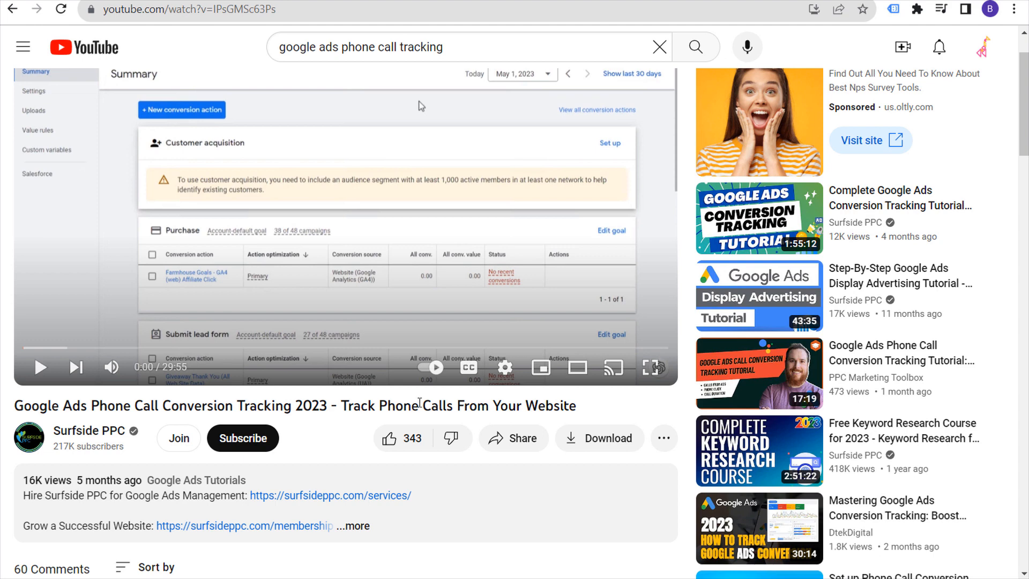
# Step: Return to the Google Ads tab with the Phone calls conversion setup
pyautogui.click(140, 1)
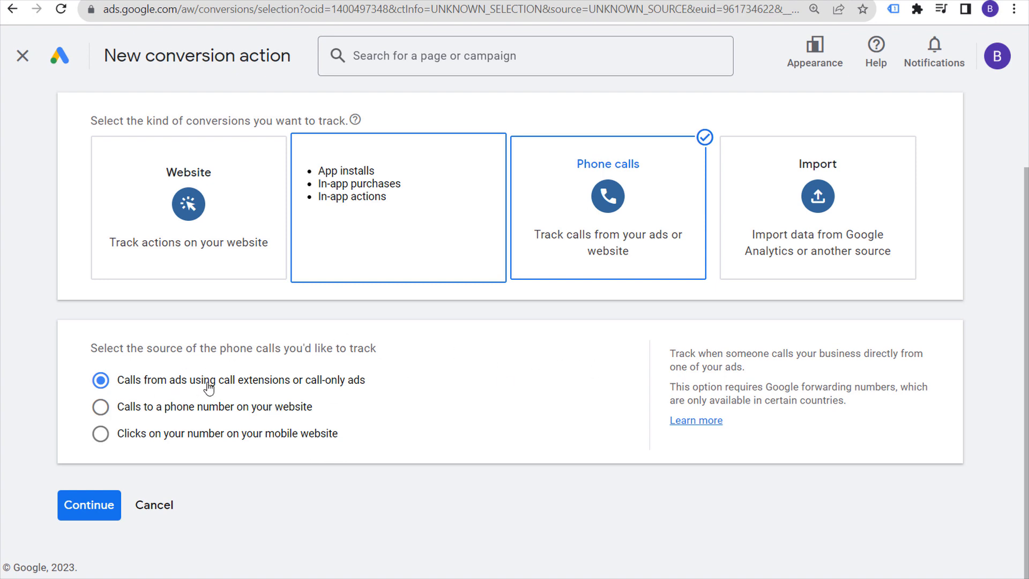
# Step: Continue to the call details and set Phone call leads optimization back to Primary action
pyautogui.click(85, 511)
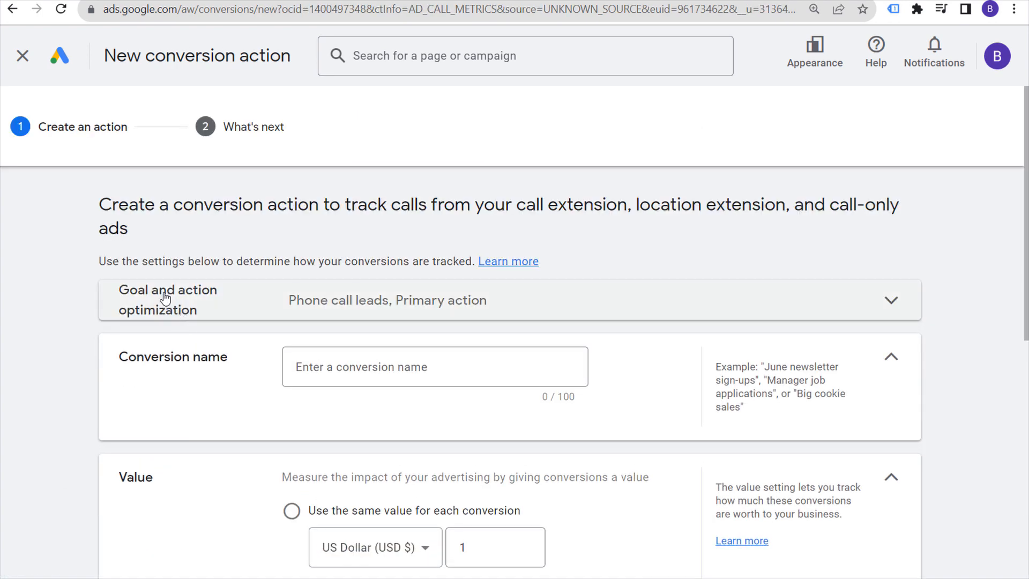
pyautogui.click(311, 308)
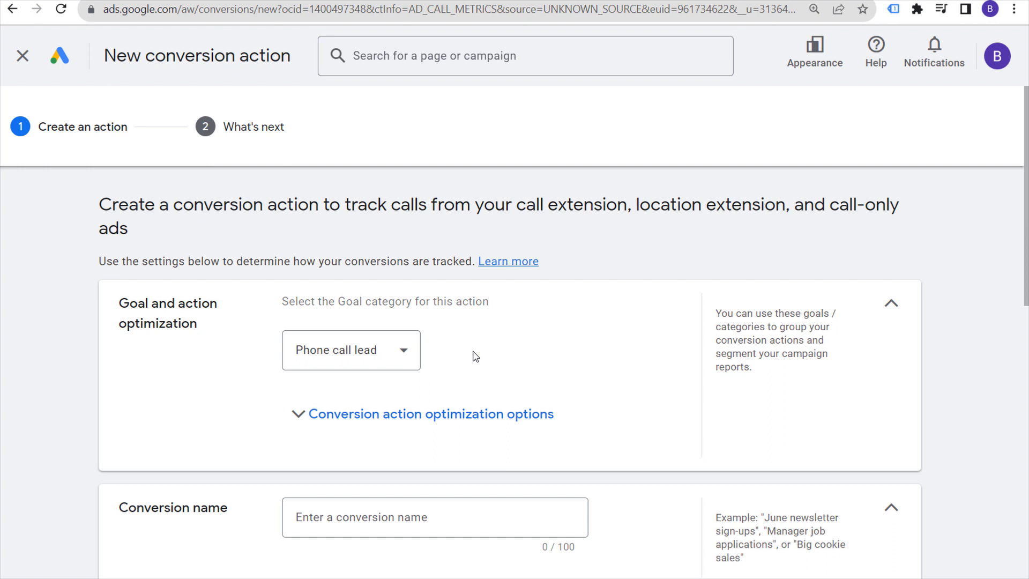
pyautogui.click(391, 426)
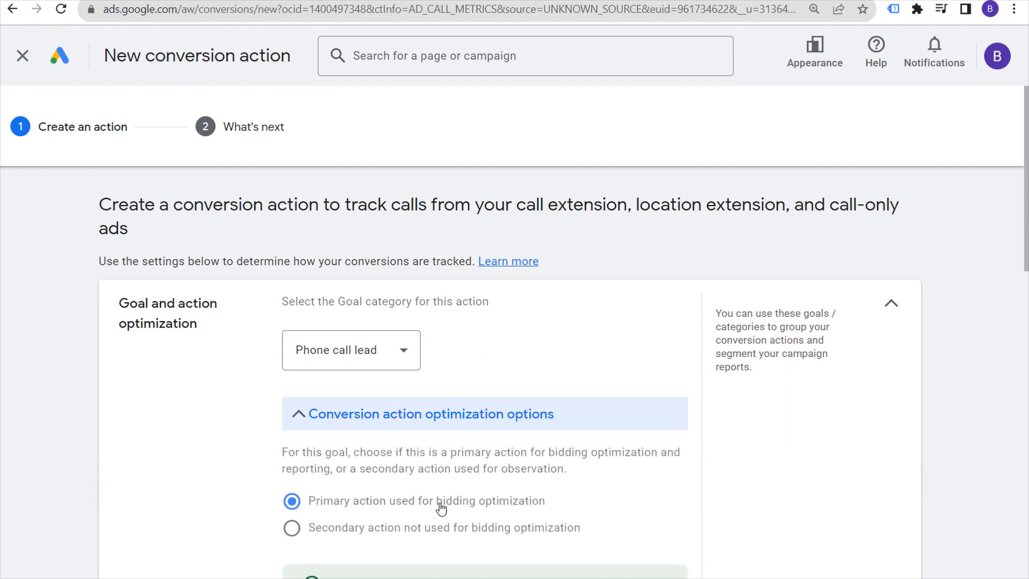
pyautogui.scroll(-2, 624, 471)
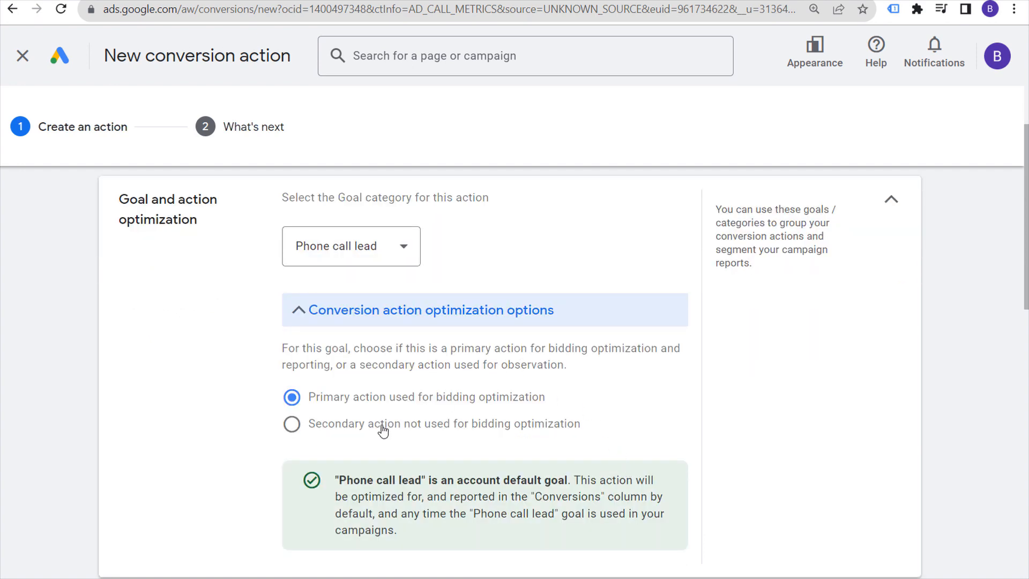
pyautogui.click(357, 426)
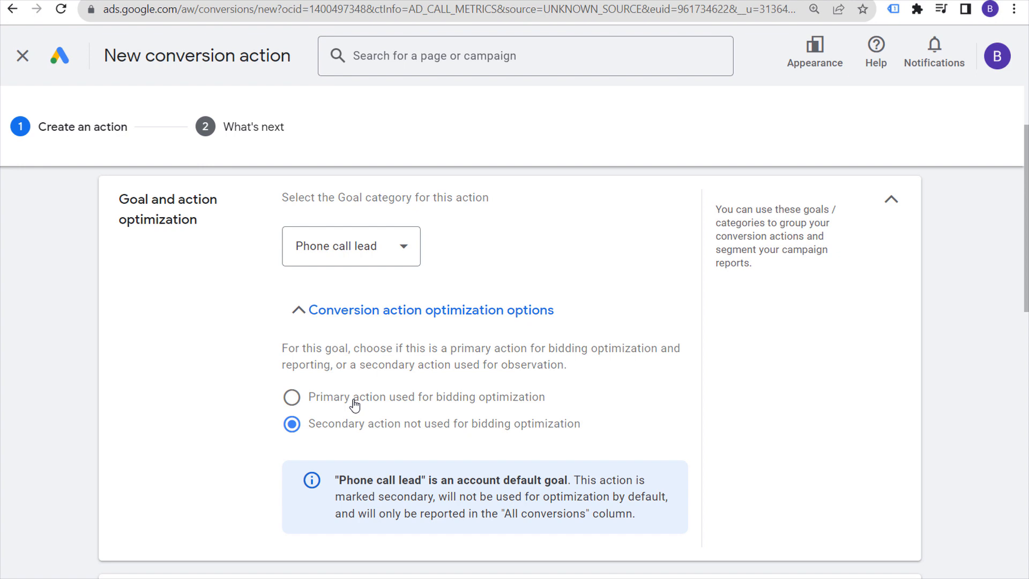
pyautogui.click(354, 405)
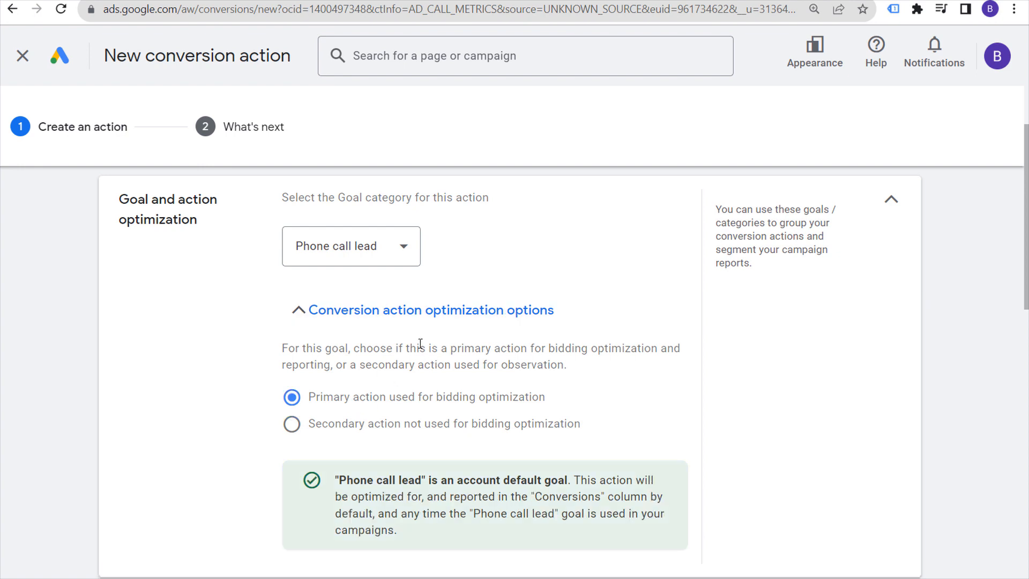
pyautogui.click(891, 201)
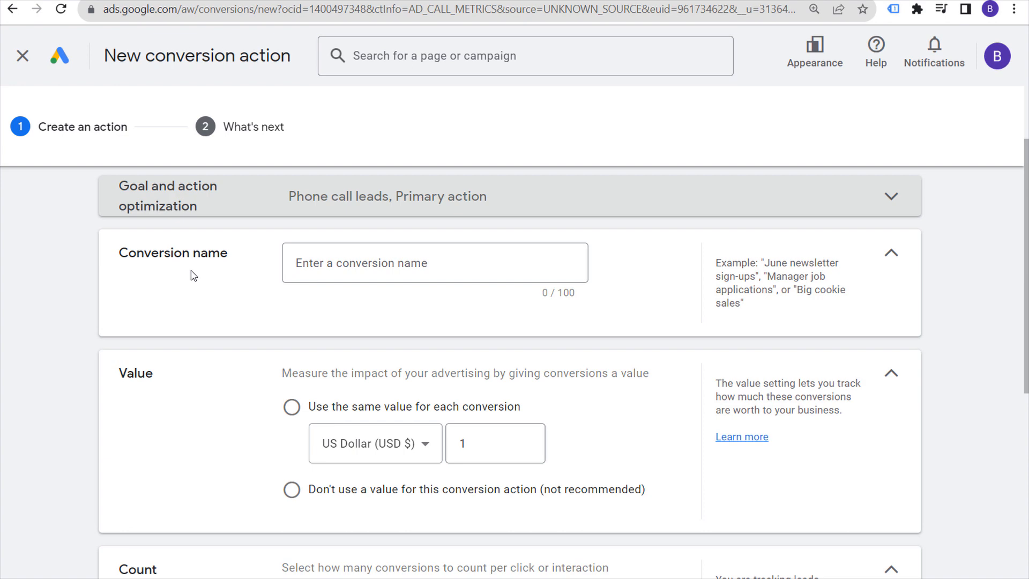
# Step: Choose 'Use the same value for each conversion' at 1 US Dollar
pyautogui.scroll(-2, 231, 294)
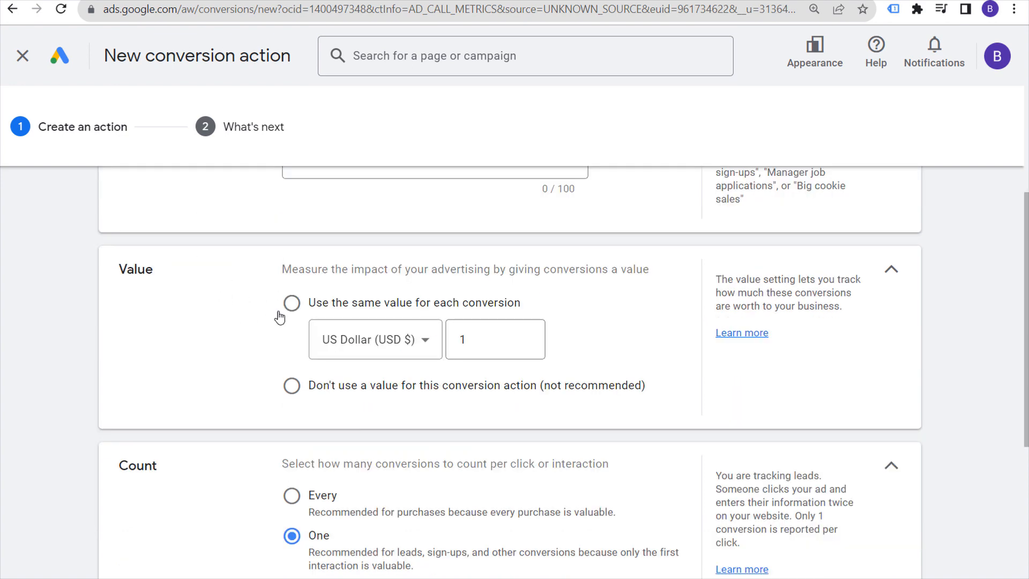
pyautogui.click(291, 303)
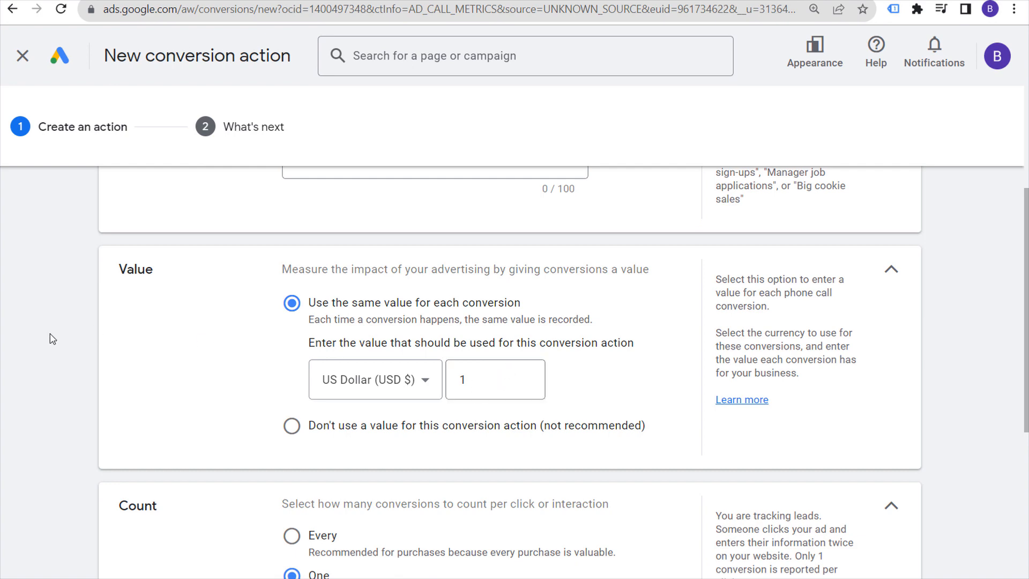
pyautogui.scroll(-4, 80, 300)
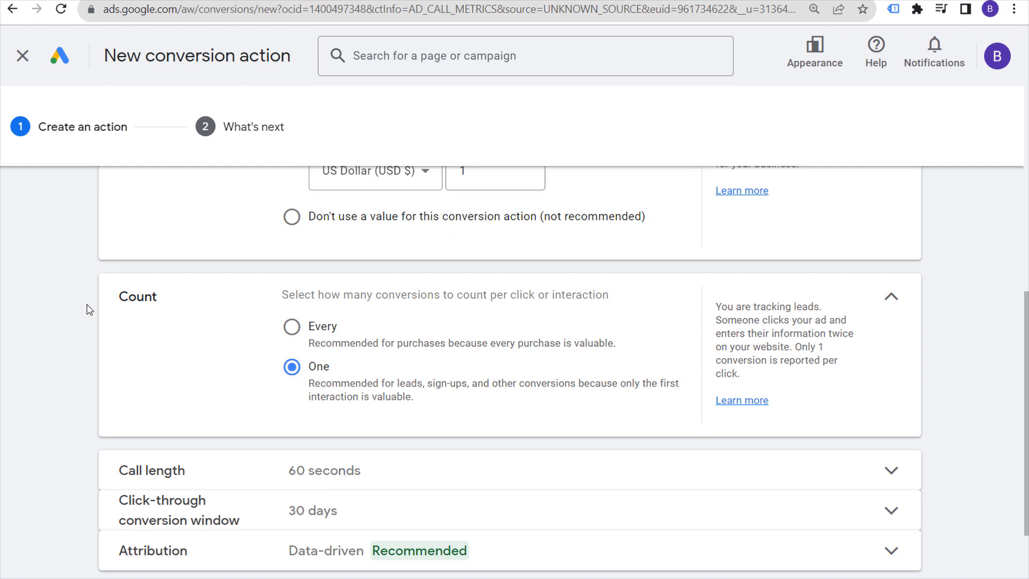
# Step: Check the 60-second call length and the 30-day click-through conversion window
pyautogui.scroll(-2, 86, 305)
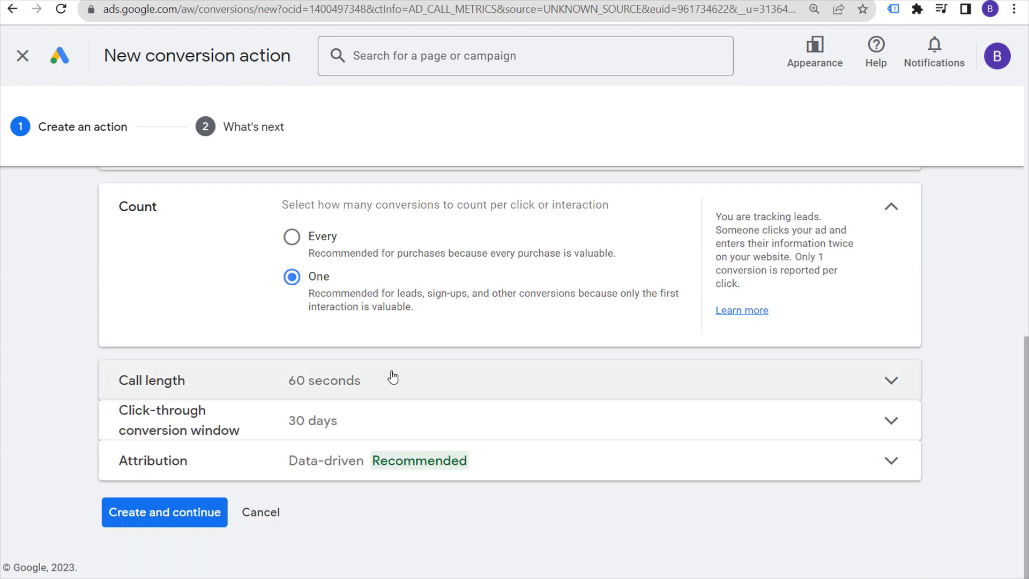
pyautogui.click(427, 377)
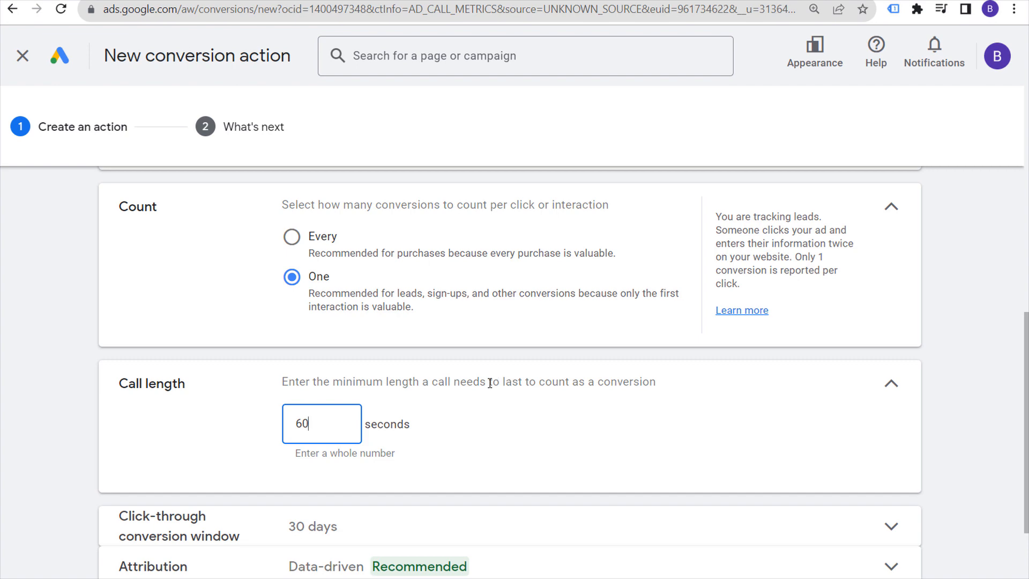
pyautogui.scroll(-2, 624, 397)
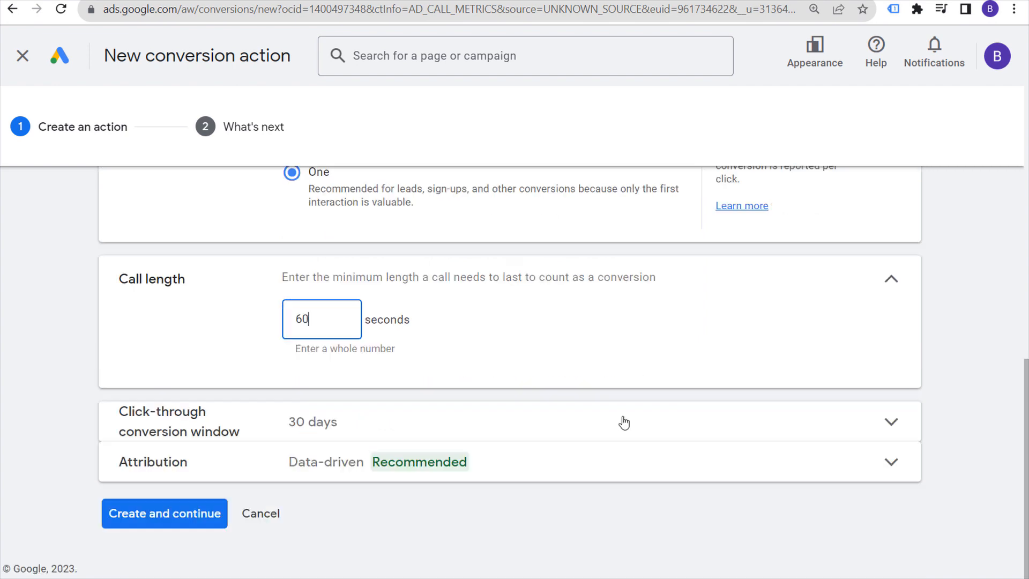
pyautogui.click(453, 434)
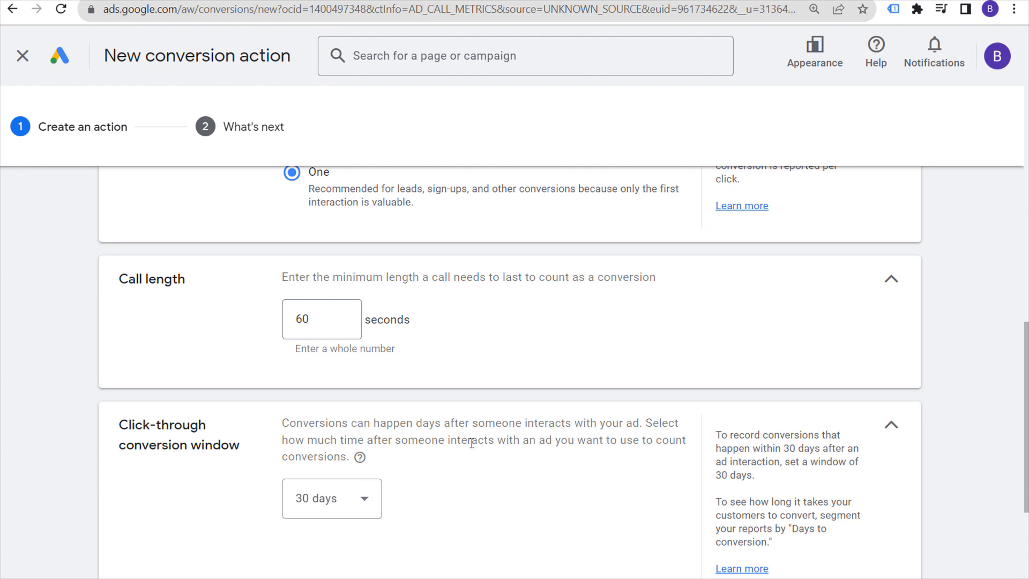
pyautogui.scroll(-2, 616, 458)
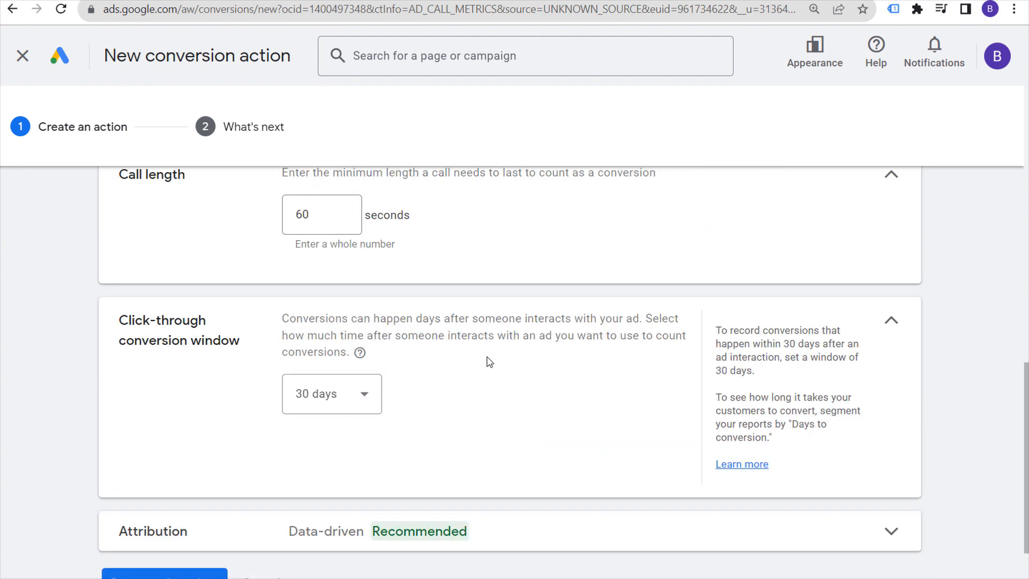
pyautogui.click(892, 324)
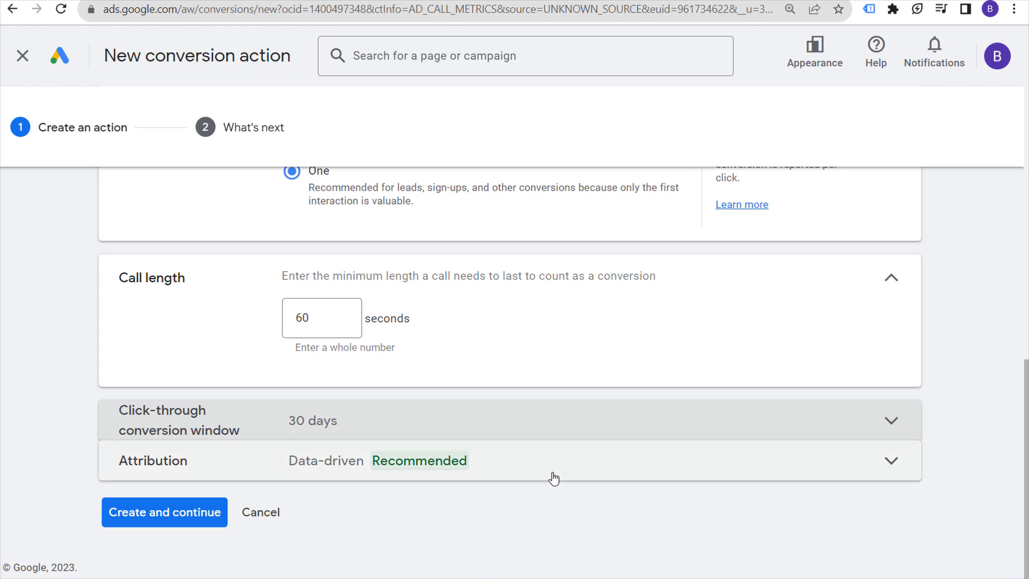
# Step: Discard the draft and review Call Assets or Call Only Ads: $1 value, calls from ads, One count
pyautogui.click(246, 520)
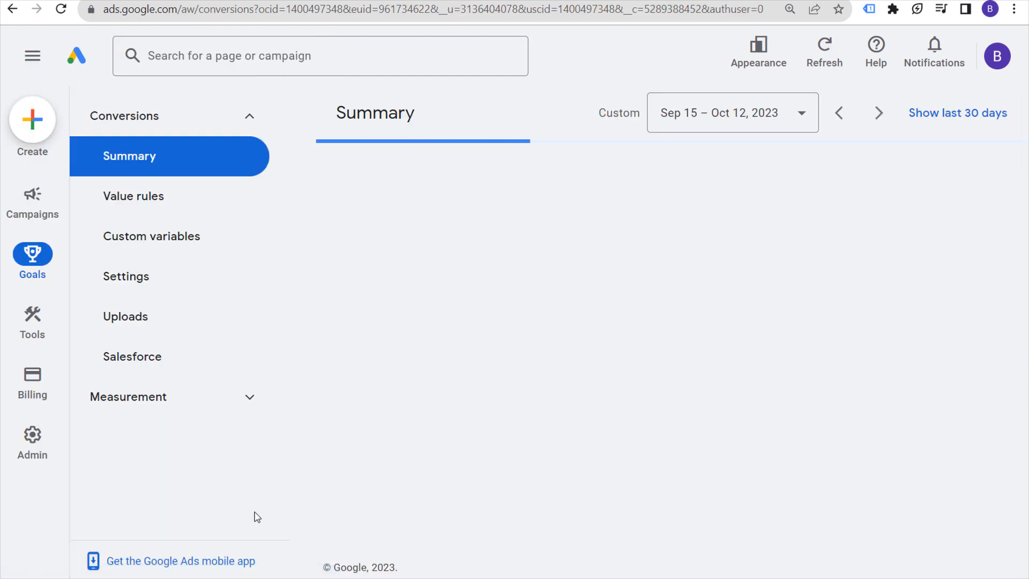
pyautogui.click(461, 333)
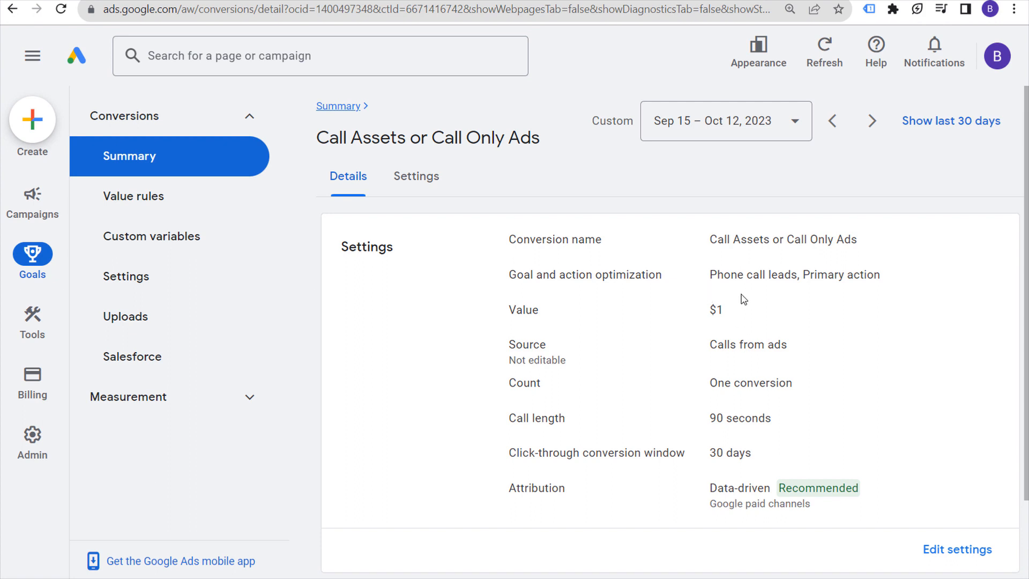
pyautogui.moveTo(673, 313); pyautogui.dragTo(687, 331)
pyautogui.moveTo(798, 349); pyautogui.dragTo(705, 346)
pyautogui.moveTo(799, 388); pyautogui.dragTo(699, 382)
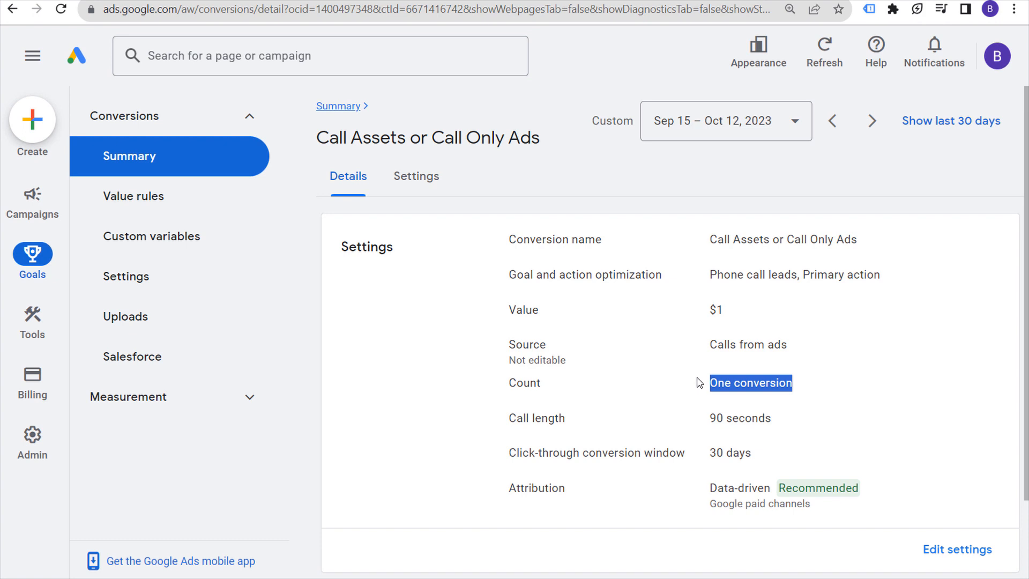
pyautogui.click(658, 180)
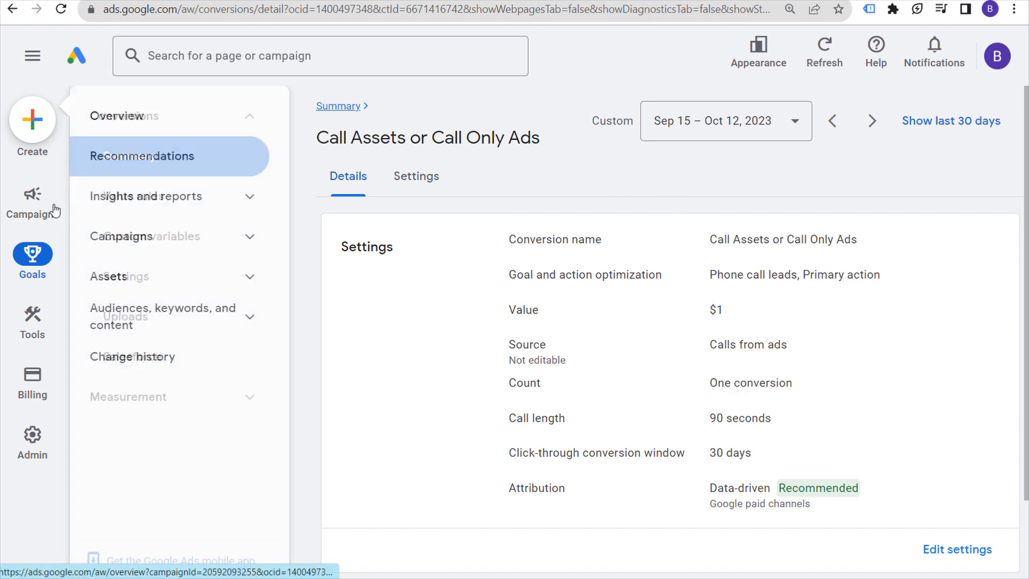
# Step: Open the BrickPop Search Campaign from the Campaigns list
pyautogui.click(46, 204)
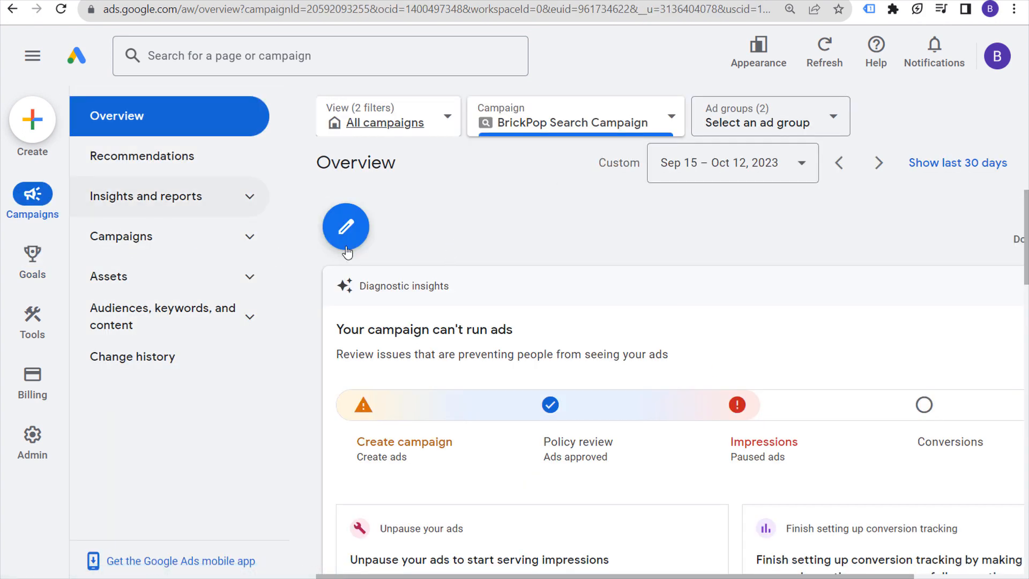
pyautogui.click(682, 123)
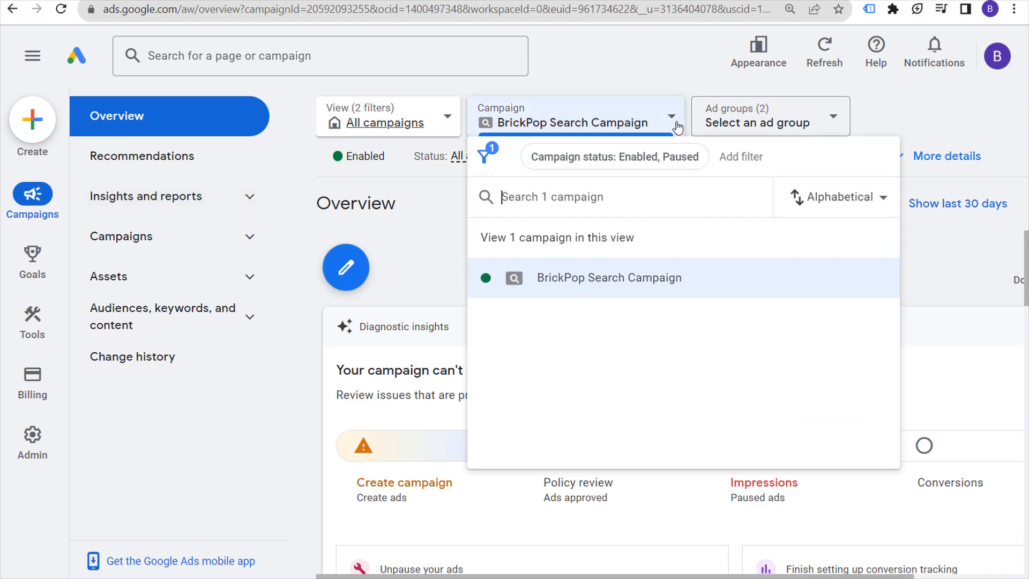
pyautogui.click(441, 252)
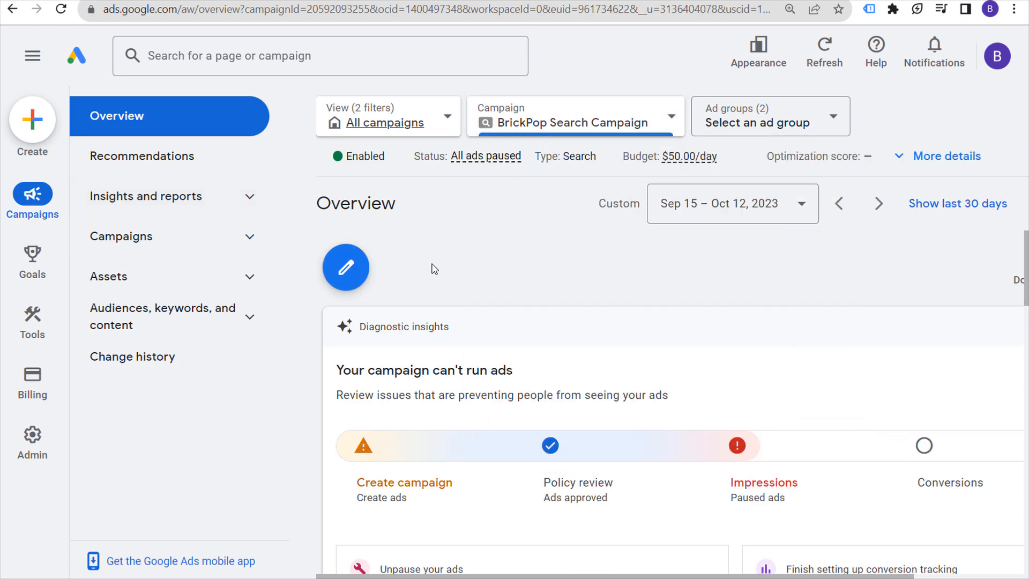
pyautogui.click(124, 238)
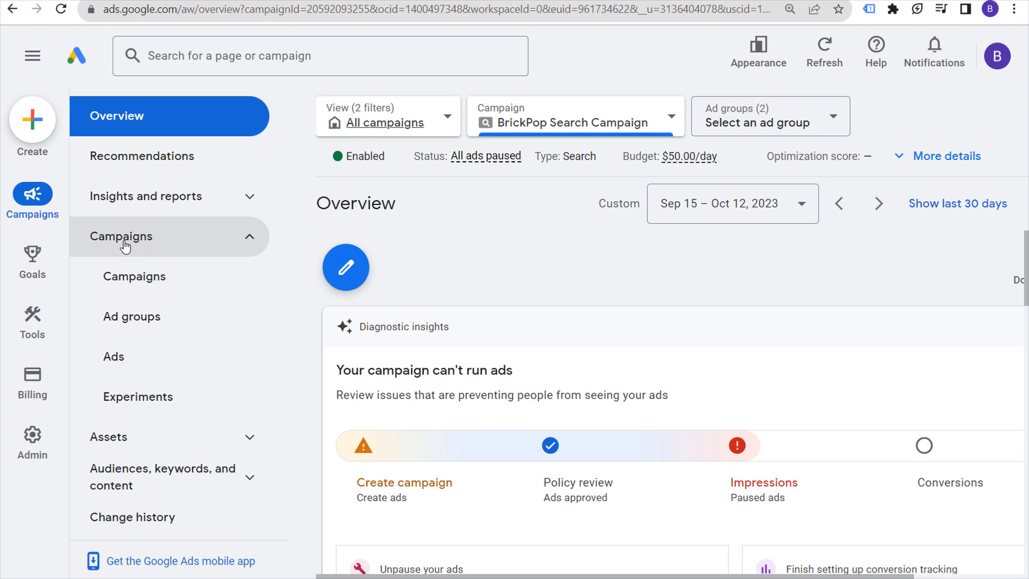
pyautogui.click(123, 280)
pyautogui.scroll(-5, 460, 449)
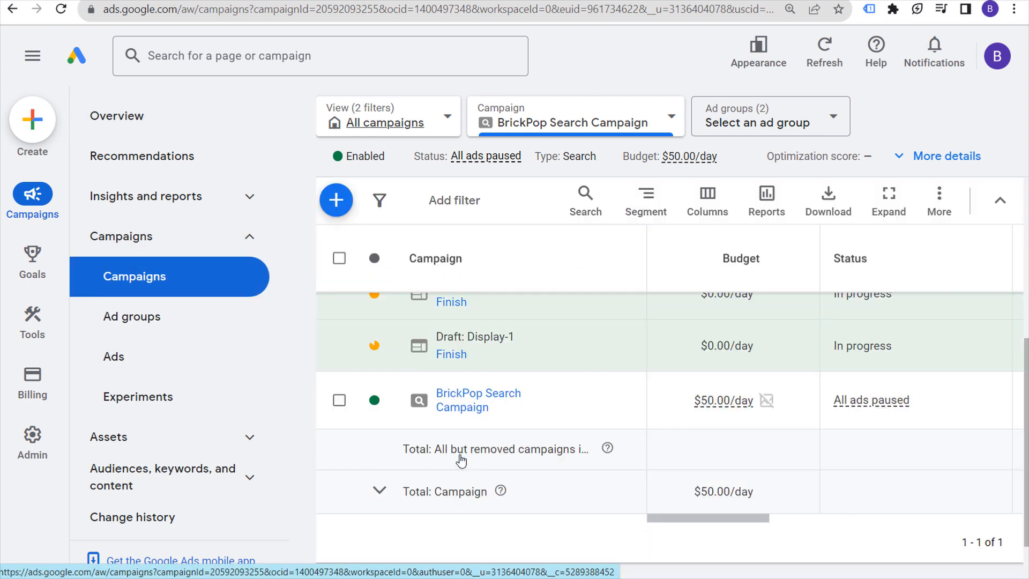
pyautogui.click(466, 407)
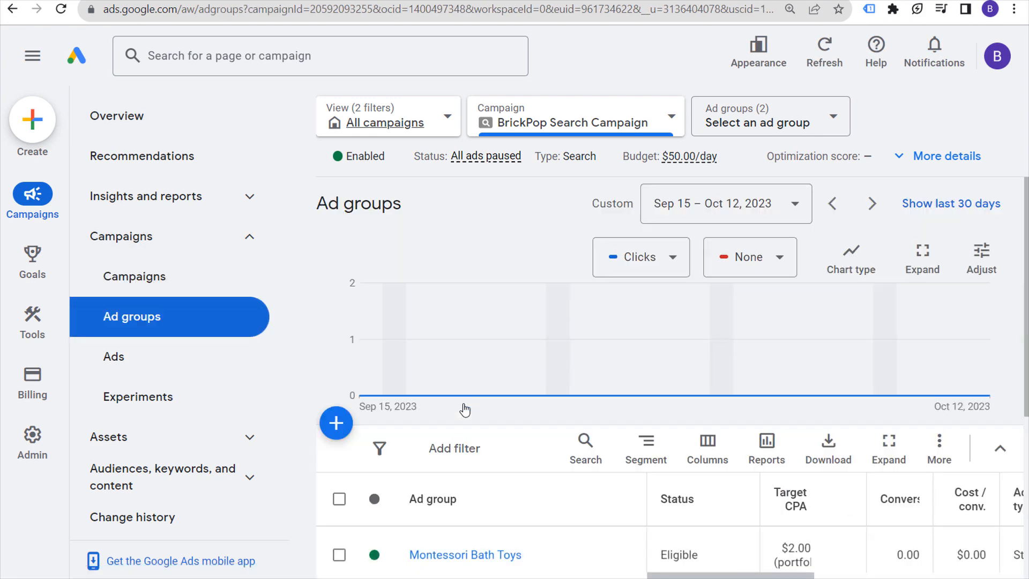
# Step: Filter the campaign's assets to Call and start adding a new call asset
pyautogui.click(143, 436)
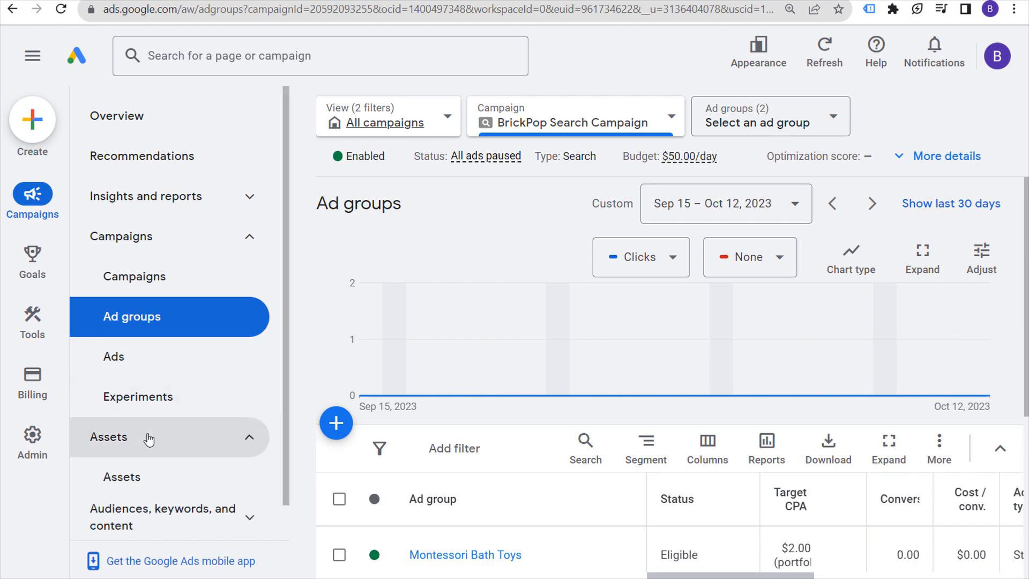
pyautogui.click(126, 475)
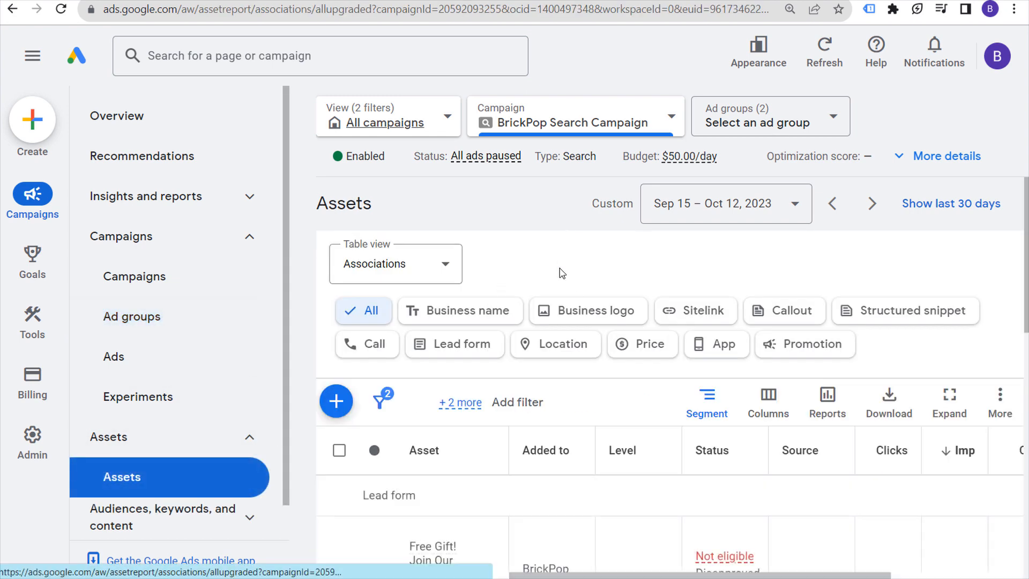
pyautogui.click(371, 344)
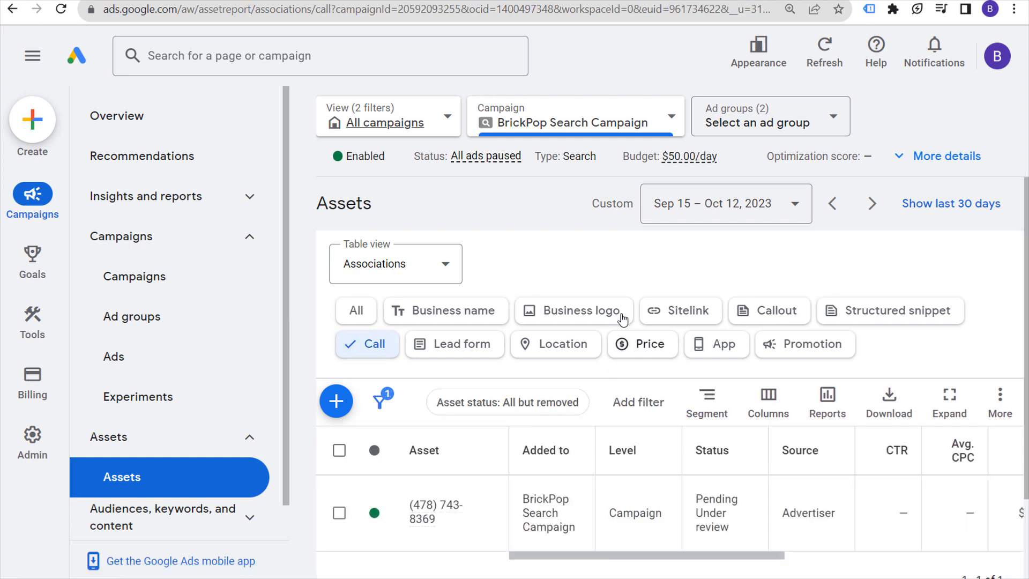
pyautogui.scroll(-2, 618, 370)
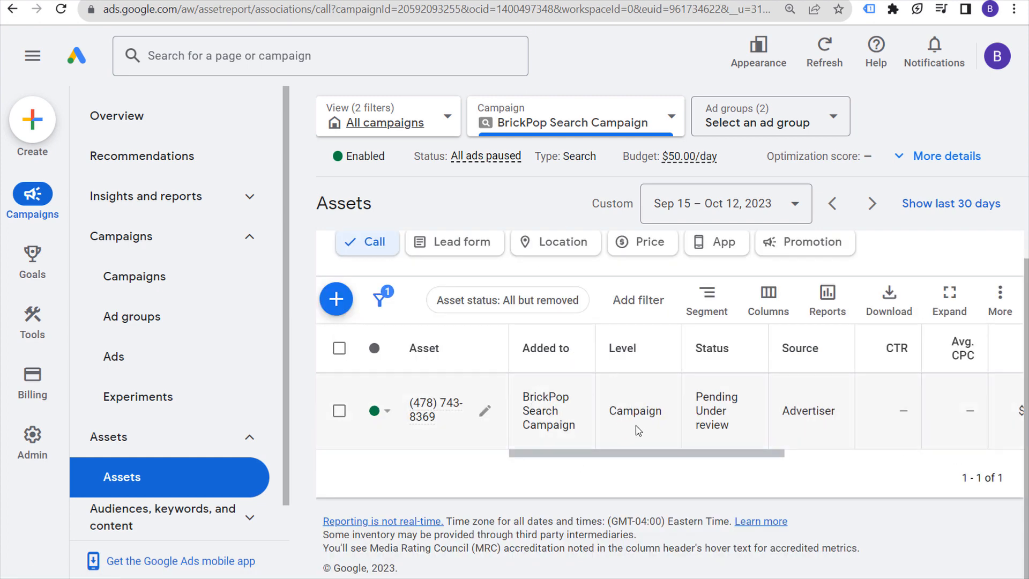
pyautogui.click(336, 298)
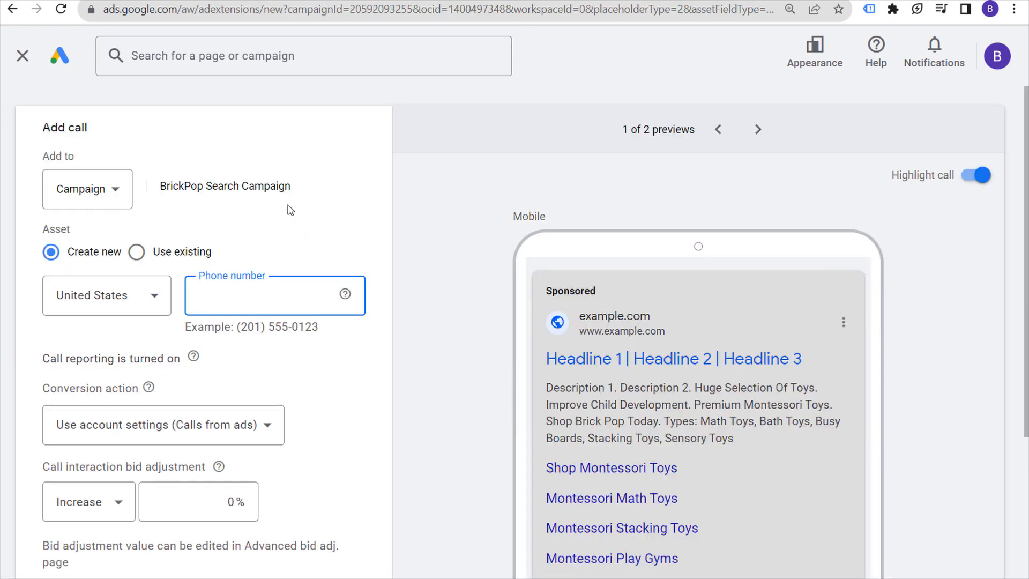
# Step: Keep the new call asset at Campaign level as Create new, then view the BrickPop contact page
pyautogui.click(109, 187)
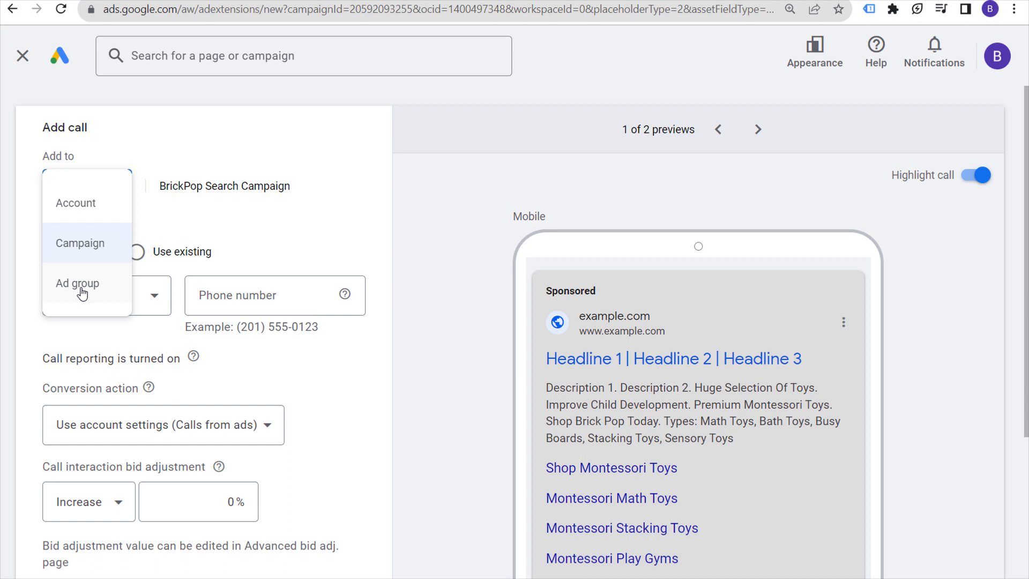
pyautogui.click(86, 248)
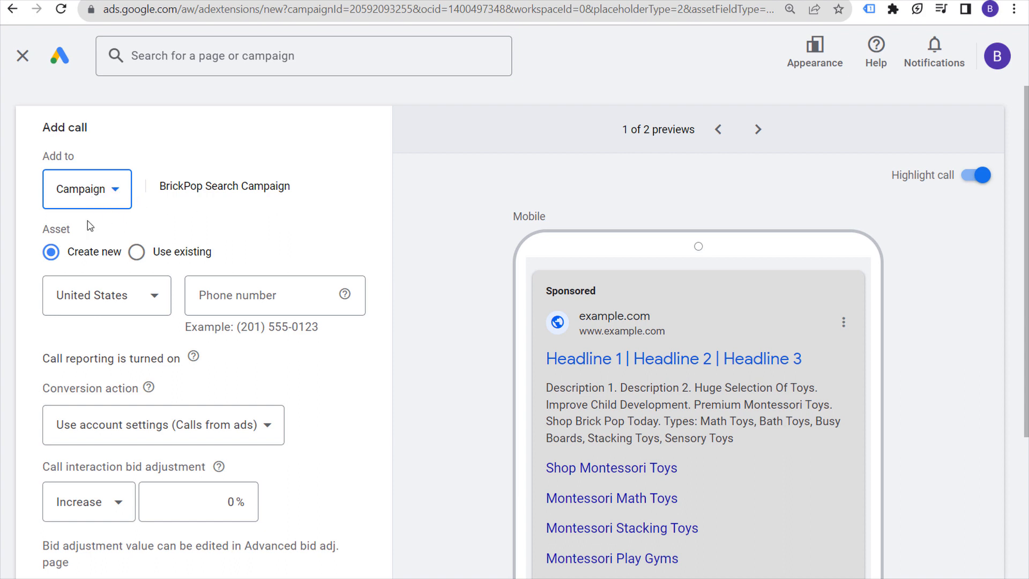
pyautogui.click(137, 253)
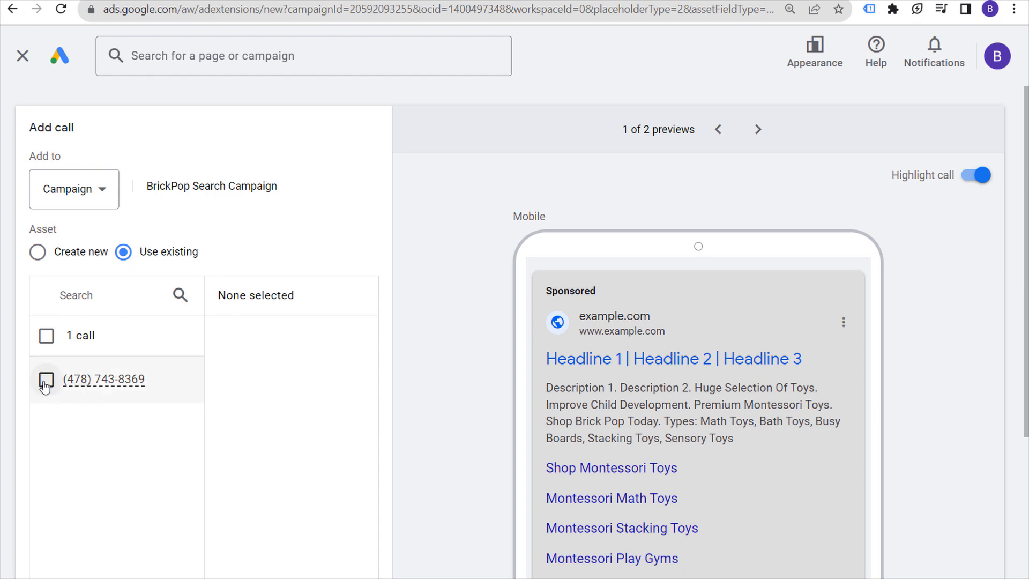
pyautogui.click(38, 254)
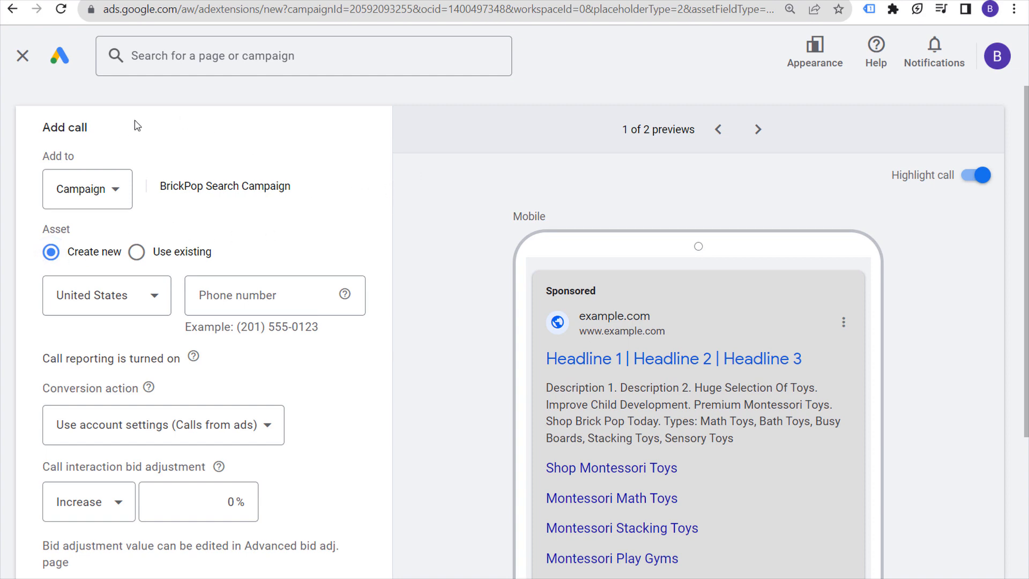
pyautogui.click(74, 1)
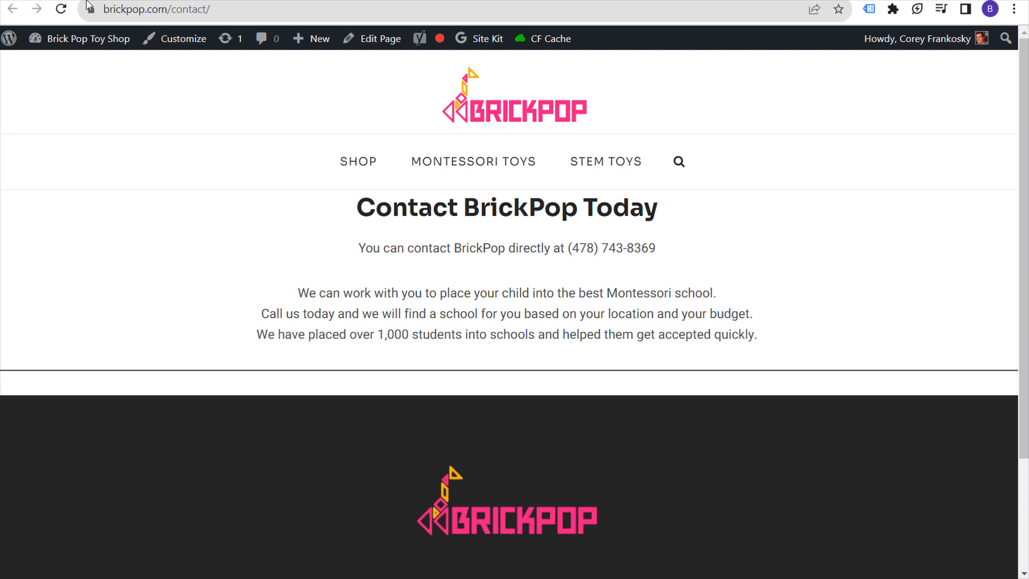
# Step: Paste the shop's contact phone number from the BrickPop contact page into the Phone number field
pyautogui.moveTo(657, 249); pyautogui.dragTo(572, 248)
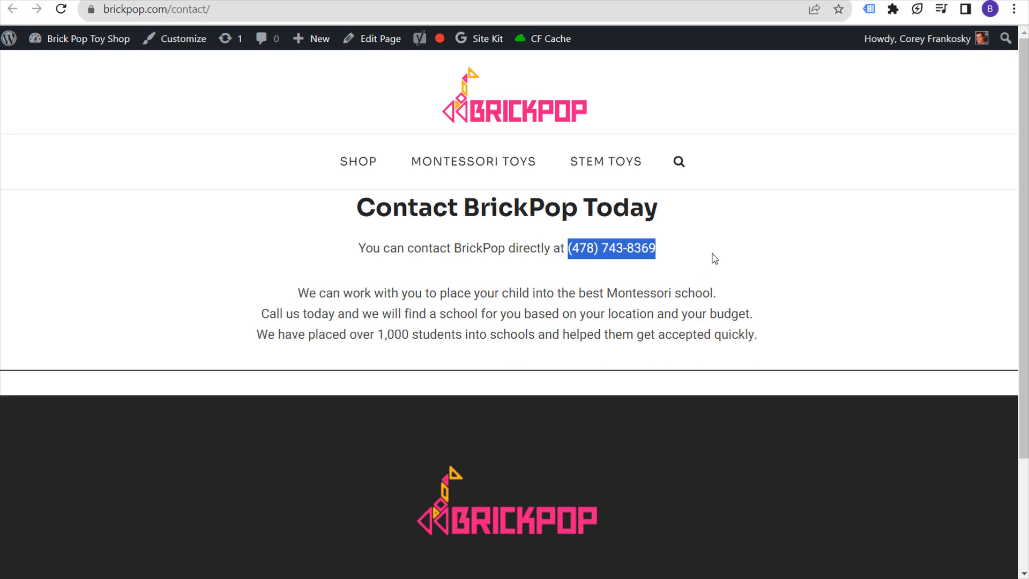
pyautogui.click(27, 1)
pyautogui.click(234, 294)
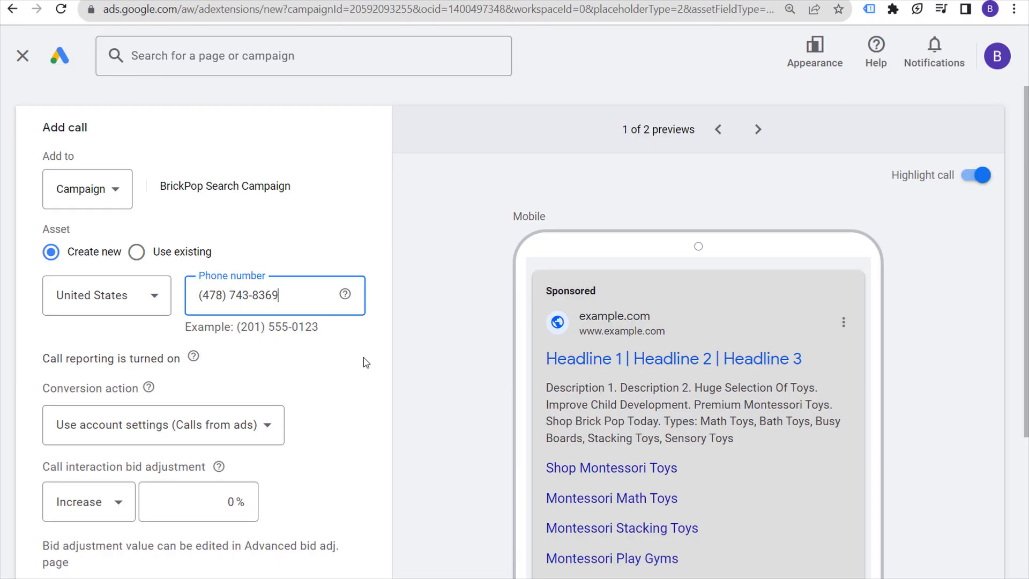
# Step: Finish the phone number entry and read the Call reporting help explanation
pyautogui.click(440, 346)
pyautogui.scroll(-2, 440, 345)
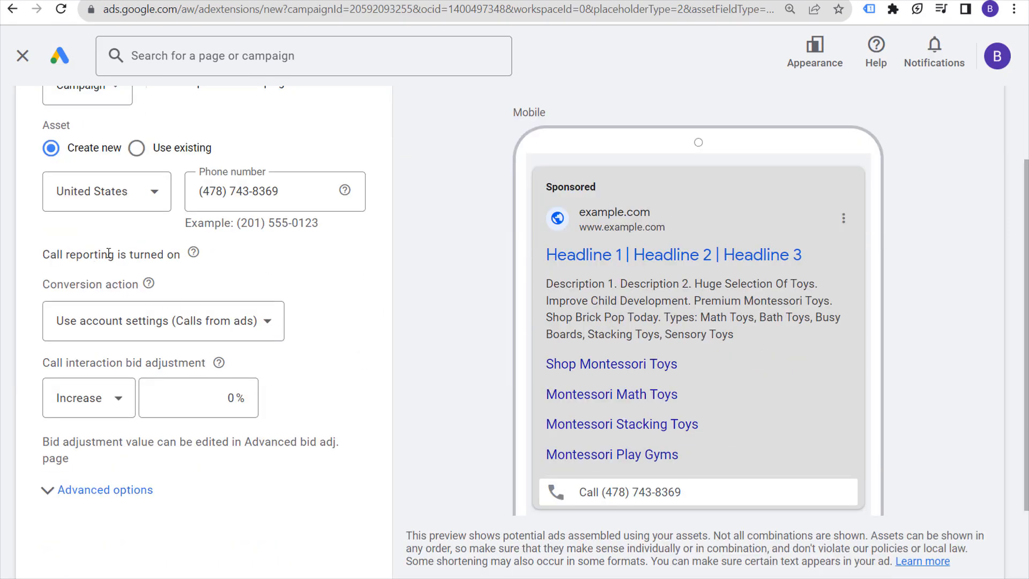
pyautogui.moveTo(191, 258)
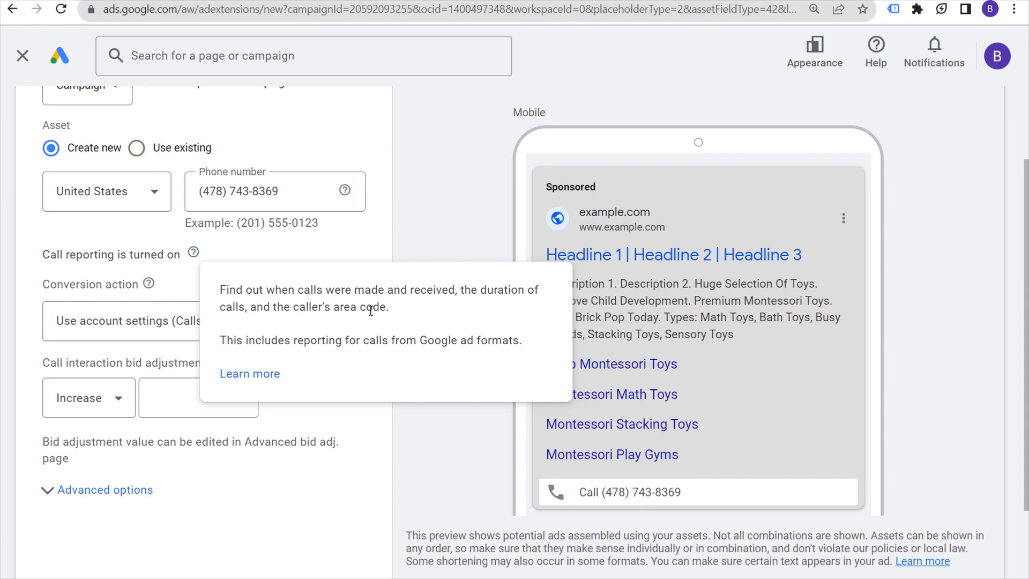
pyautogui.moveTo(228, 340); pyautogui.dragTo(392, 340)
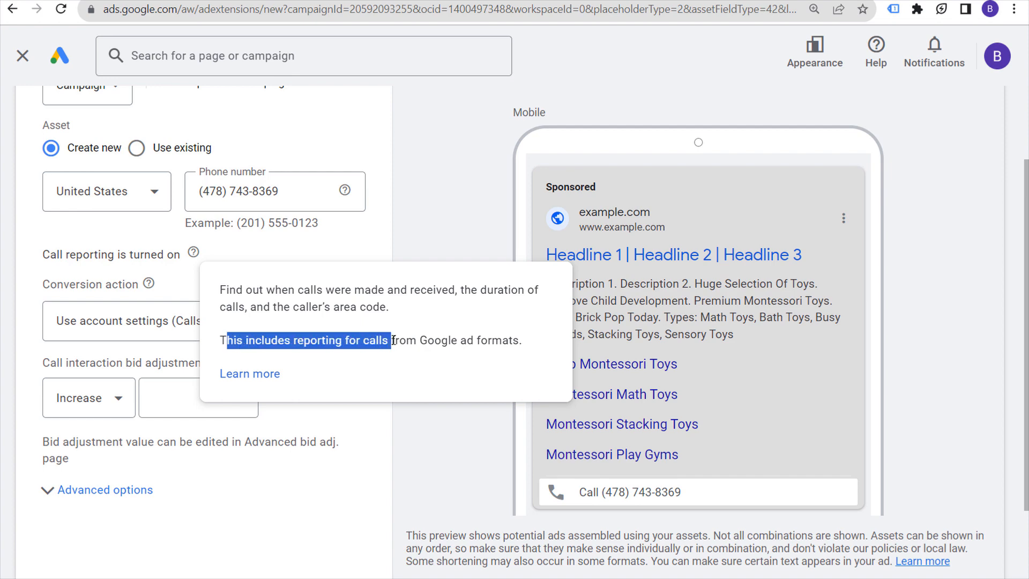
pyautogui.click(432, 341)
pyautogui.click(454, 213)
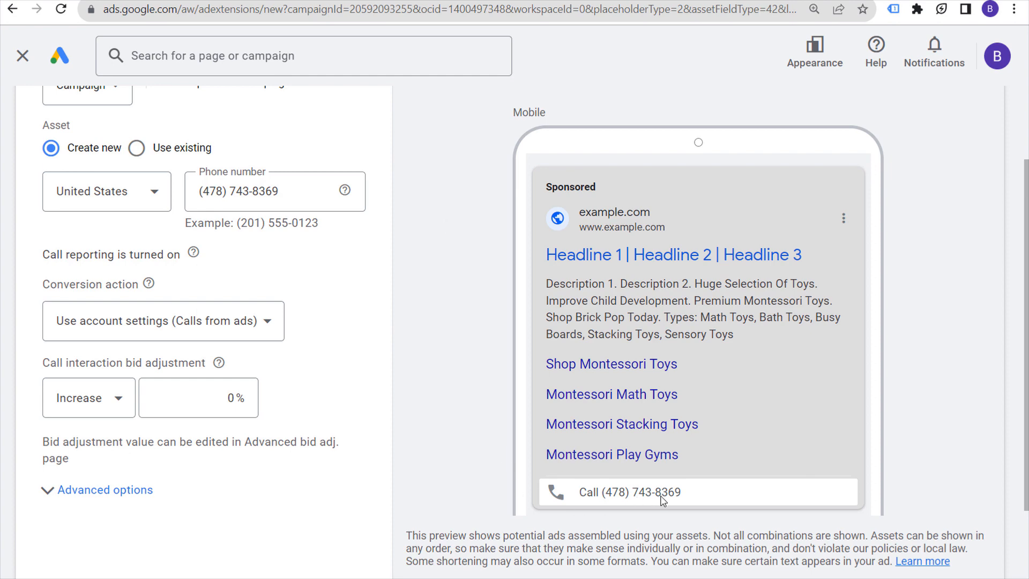
# Step: View the desktop ad preview showing the new phone number
pyautogui.scroll(2, 590, 225)
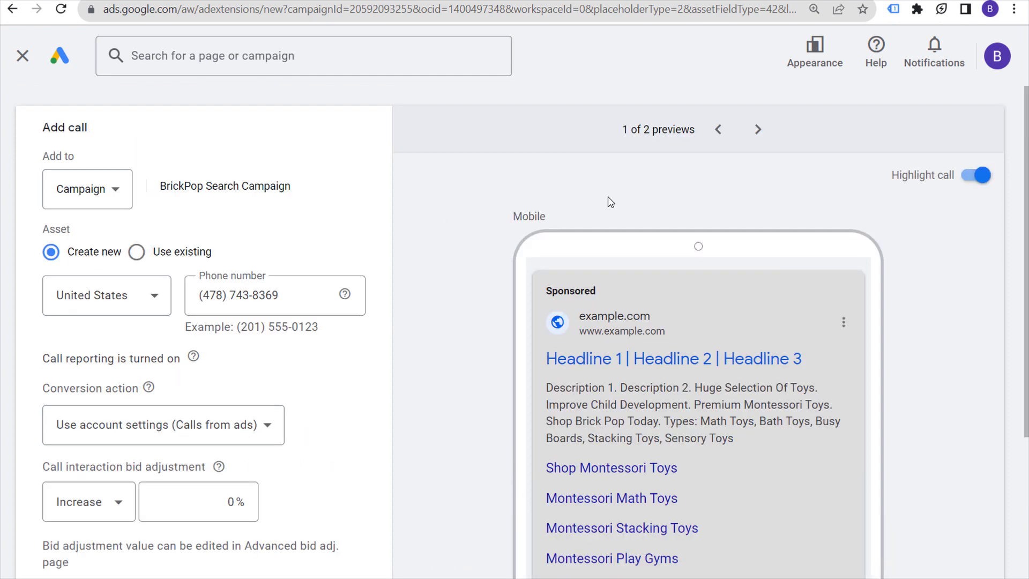
pyautogui.click(756, 127)
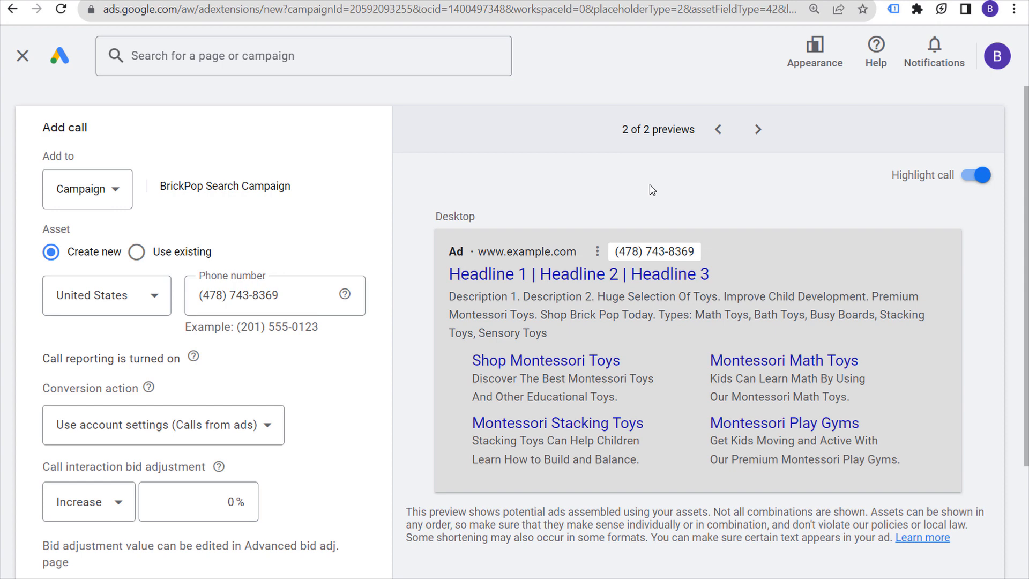
pyautogui.scroll(-2, 360, 393)
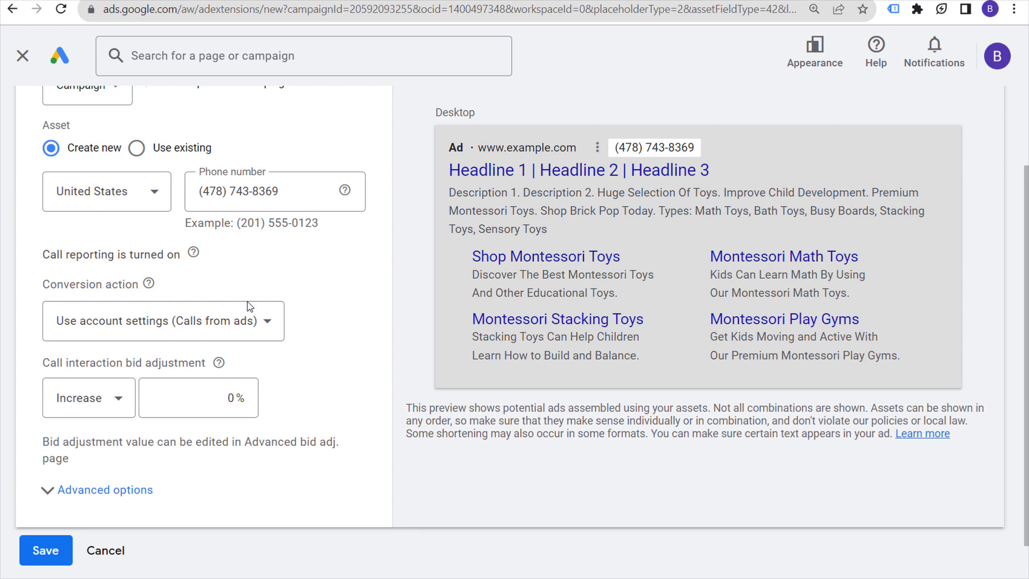
# Step: Set the call asset's conversion action to Call Assets or Call Only Ads
pyautogui.click(247, 324)
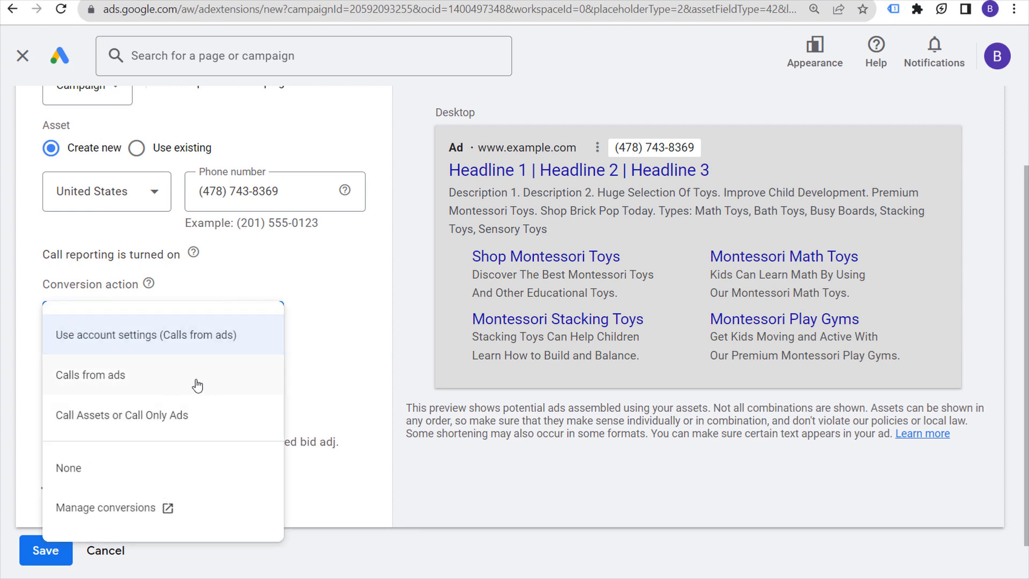
pyautogui.click(124, 425)
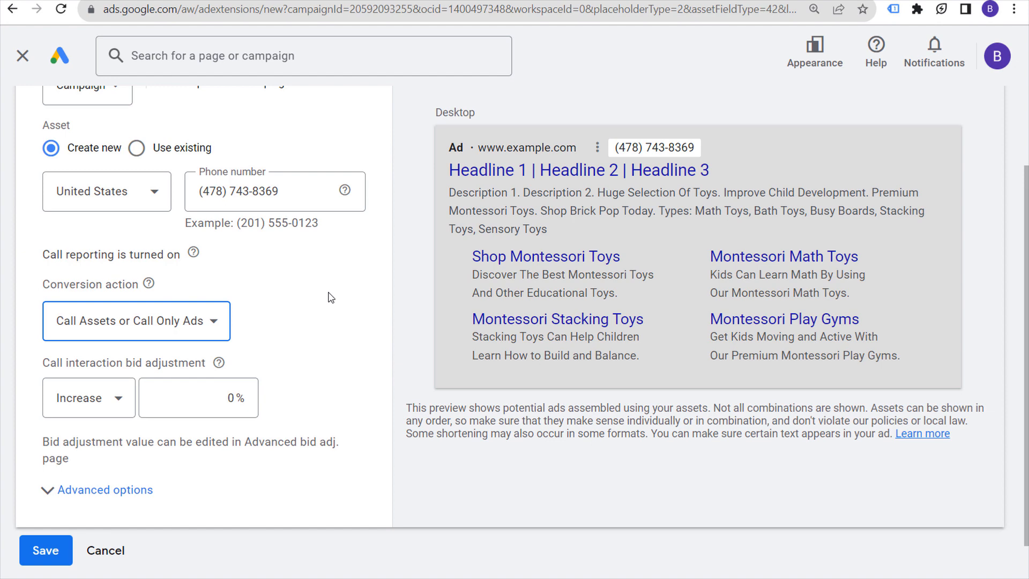
# Step: Keep the call bid adjustment as Increase and limit the schedule to Mondays - Fridays
pyautogui.click(89, 381)
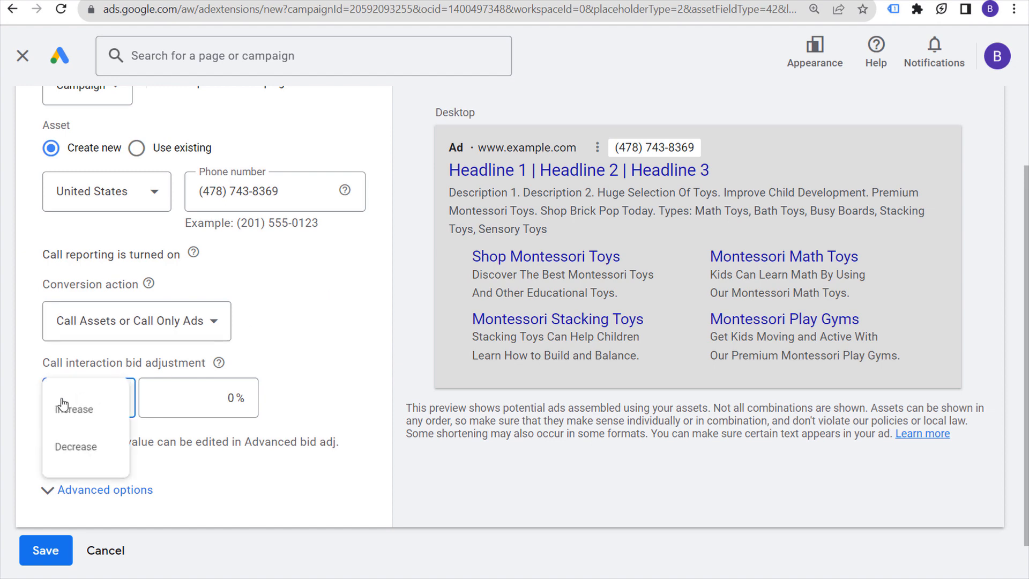
pyautogui.click(93, 411)
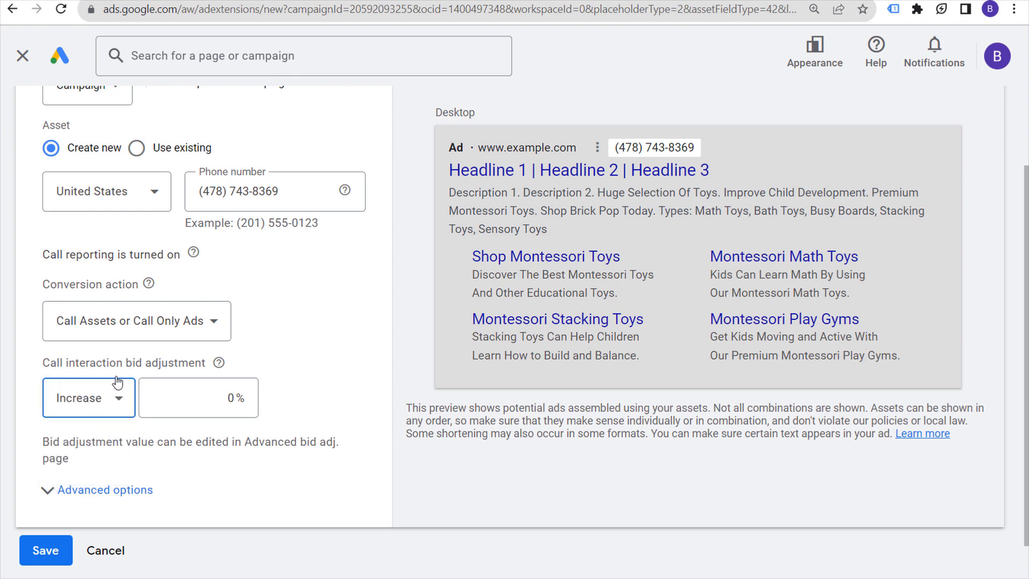
pyautogui.scroll(-1, 325, 317)
pyautogui.click(114, 443)
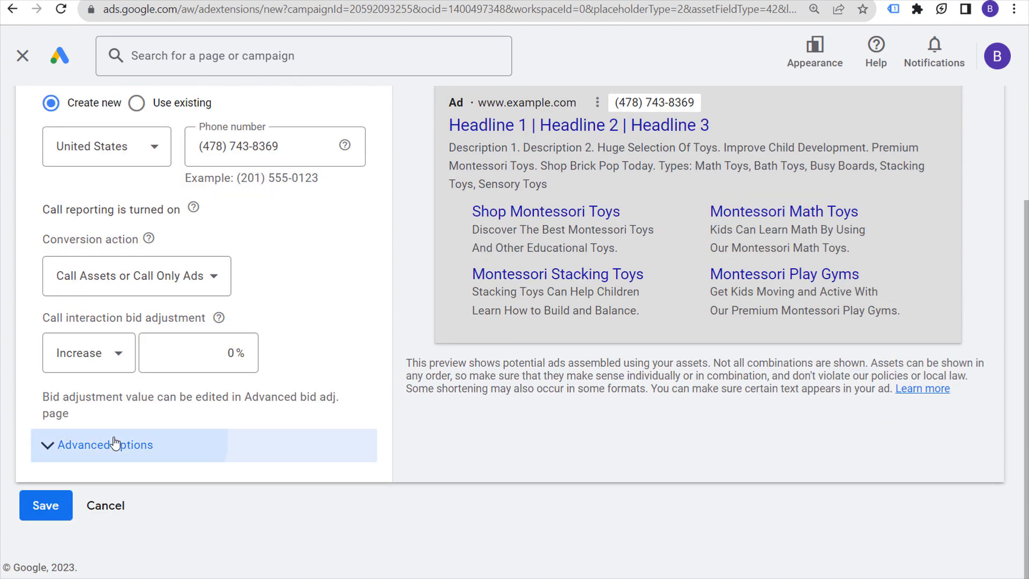
pyautogui.scroll(-2, 346, 301)
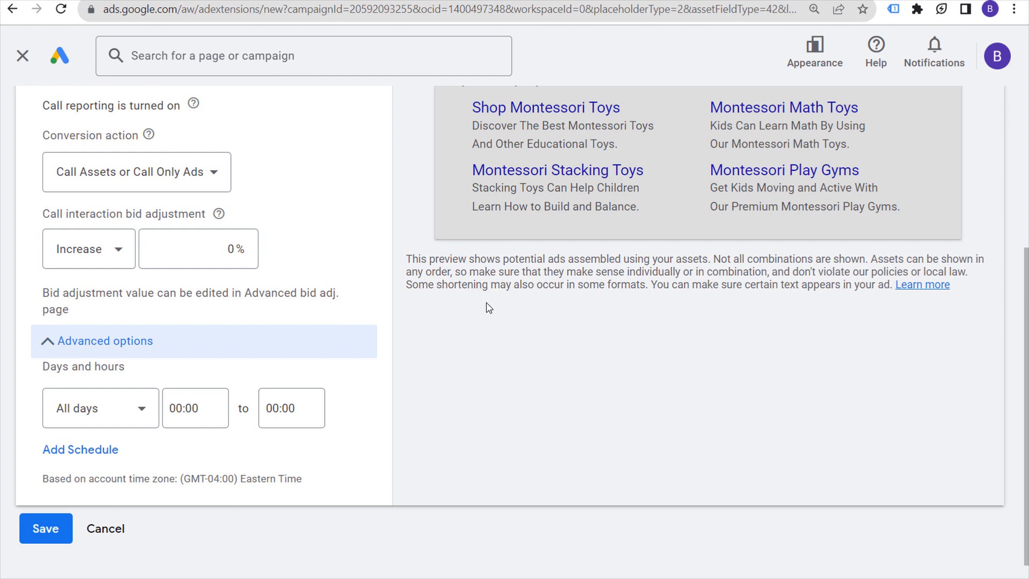
pyautogui.click(134, 412)
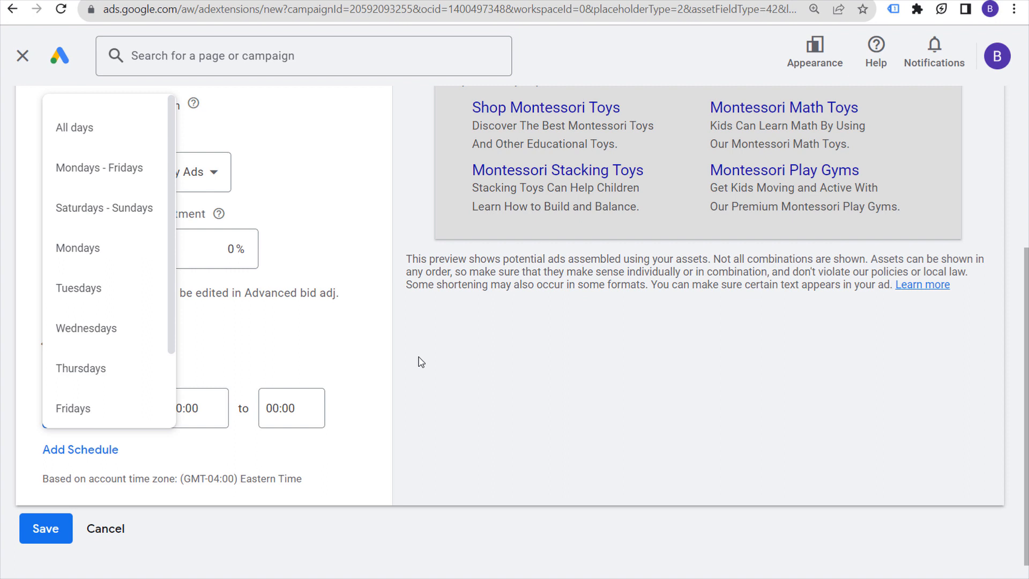
pyautogui.click(126, 128)
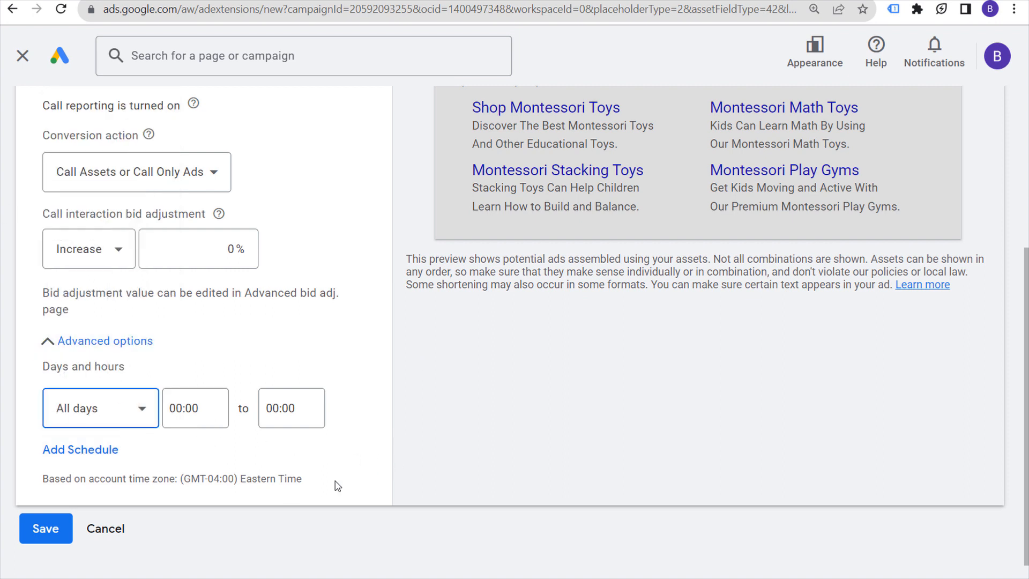
pyautogui.click(139, 409)
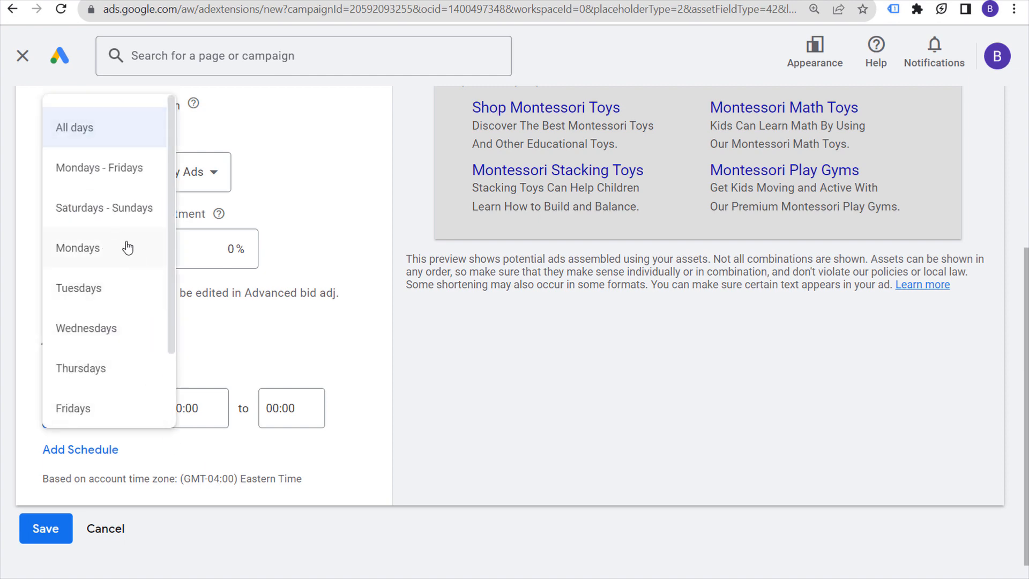
pyautogui.click(117, 170)
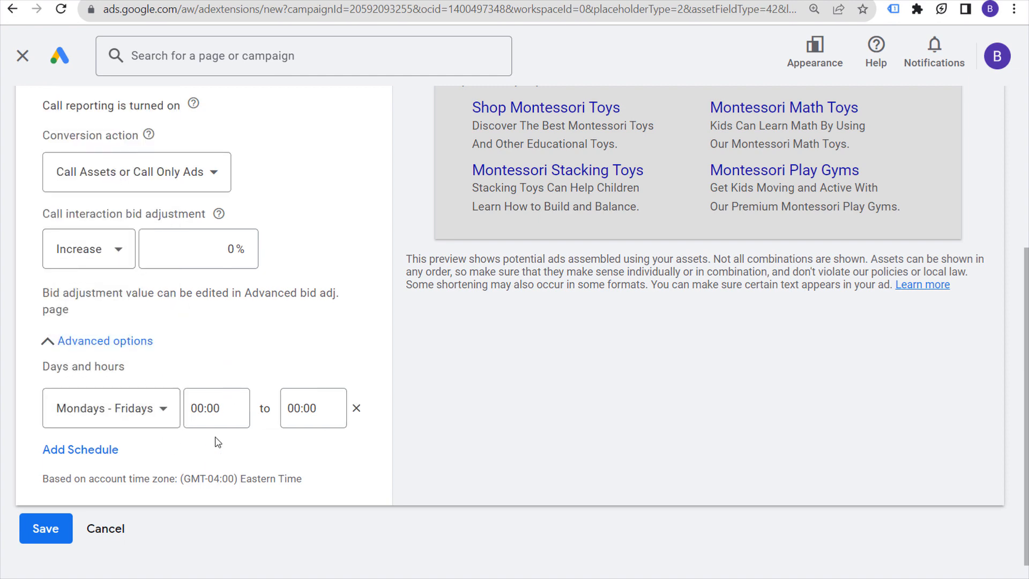
# Step: Set the schedule hours from 08:00 to 18:00 and save the call asset
pyautogui.click(213, 408)
pyautogui.scroll(-10, 211, 244)
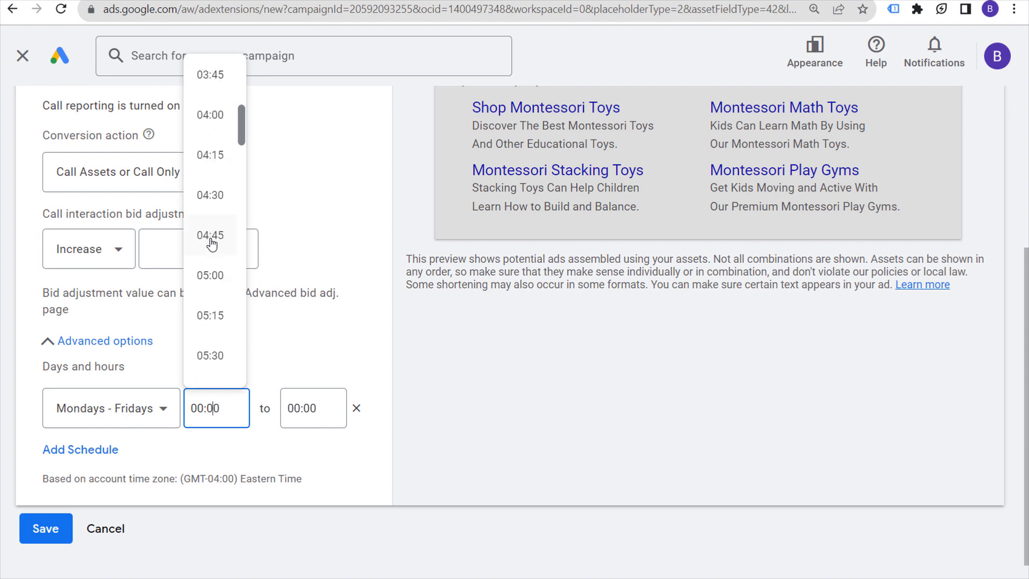
pyautogui.scroll(-9, 211, 244)
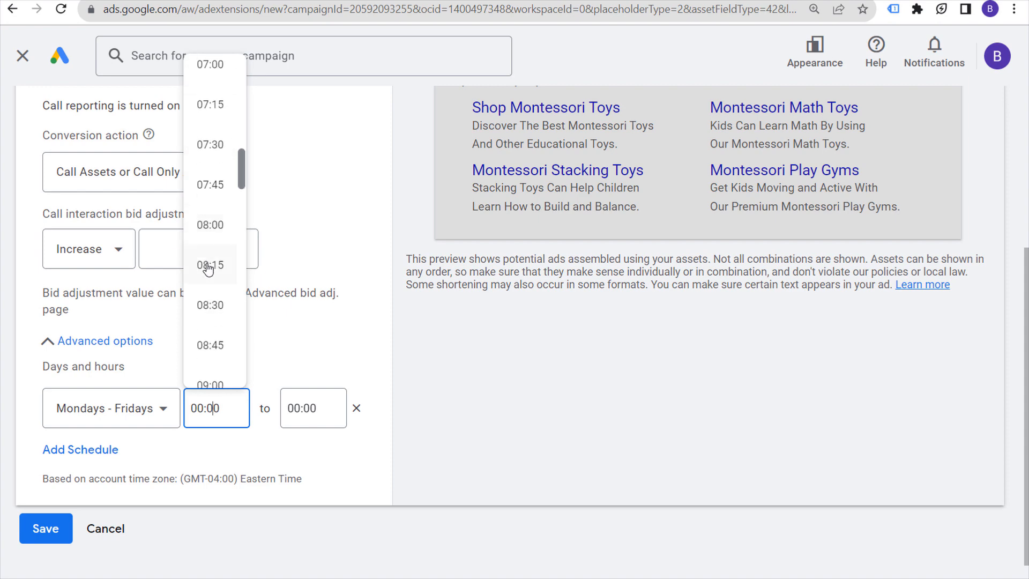
pyautogui.click(209, 227)
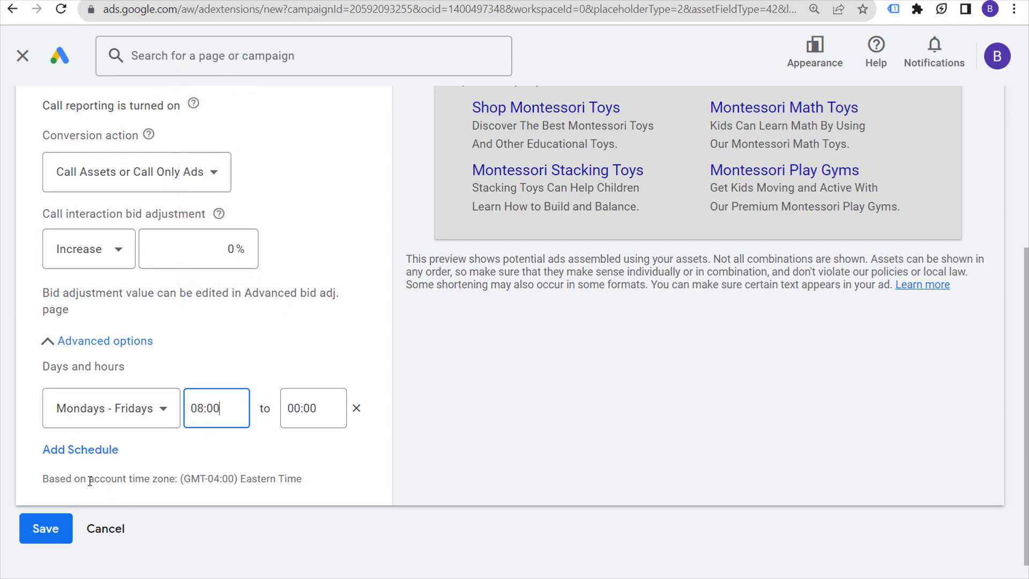
pyautogui.moveTo(296, 483); pyautogui.dragTo(237, 480)
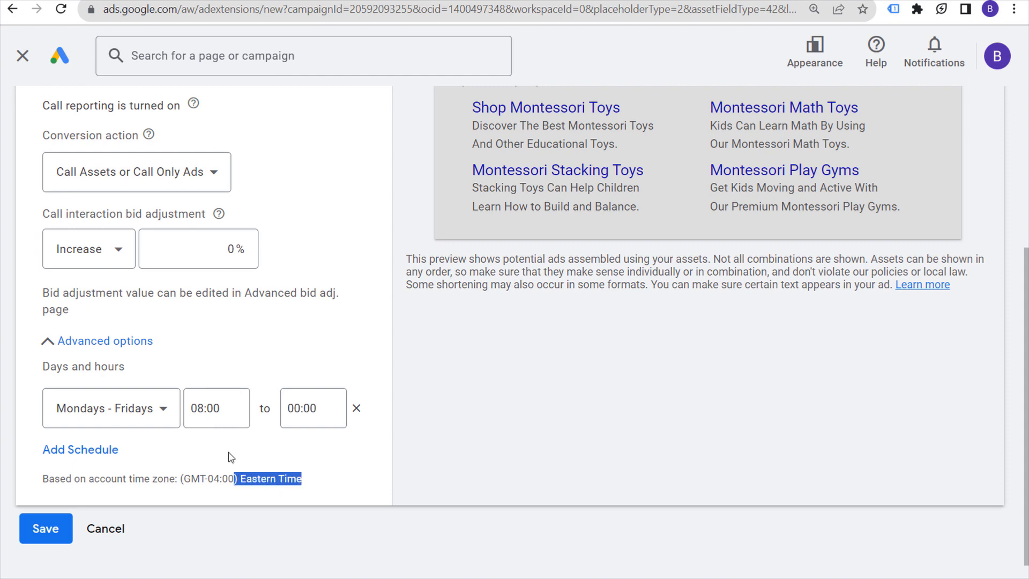
pyautogui.click(299, 408)
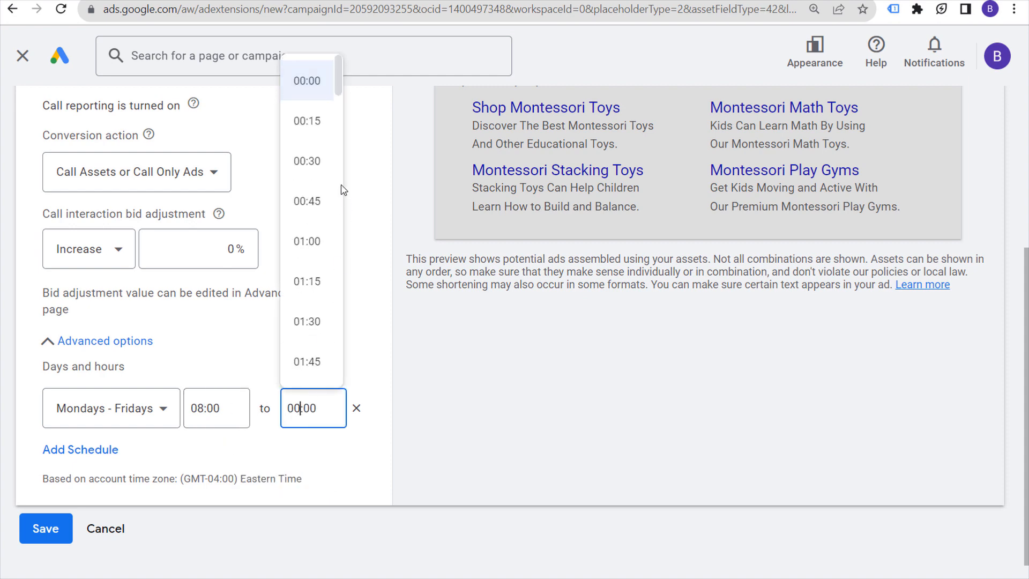
pyautogui.scroll(-20, 308, 225)
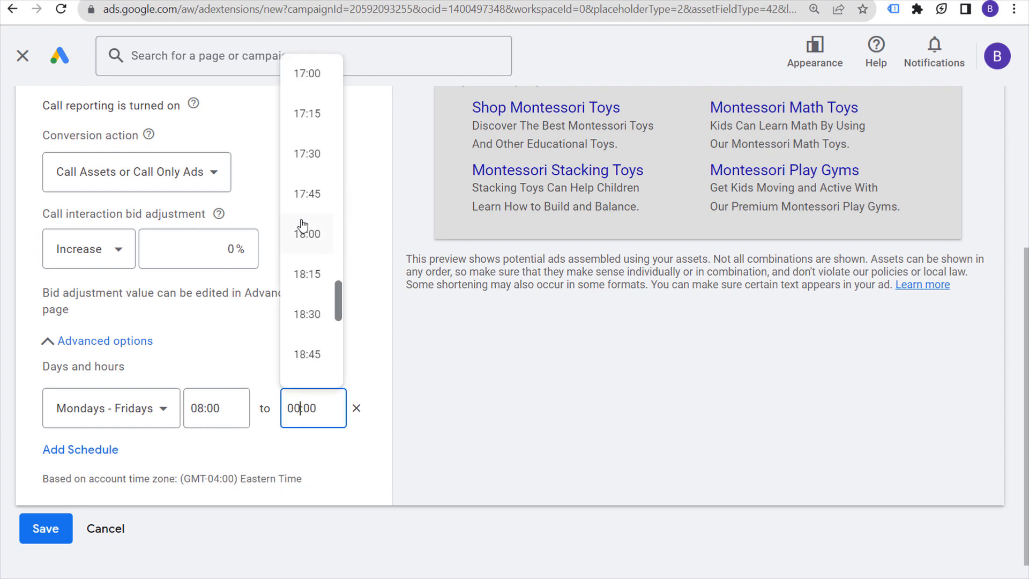
pyautogui.click(305, 238)
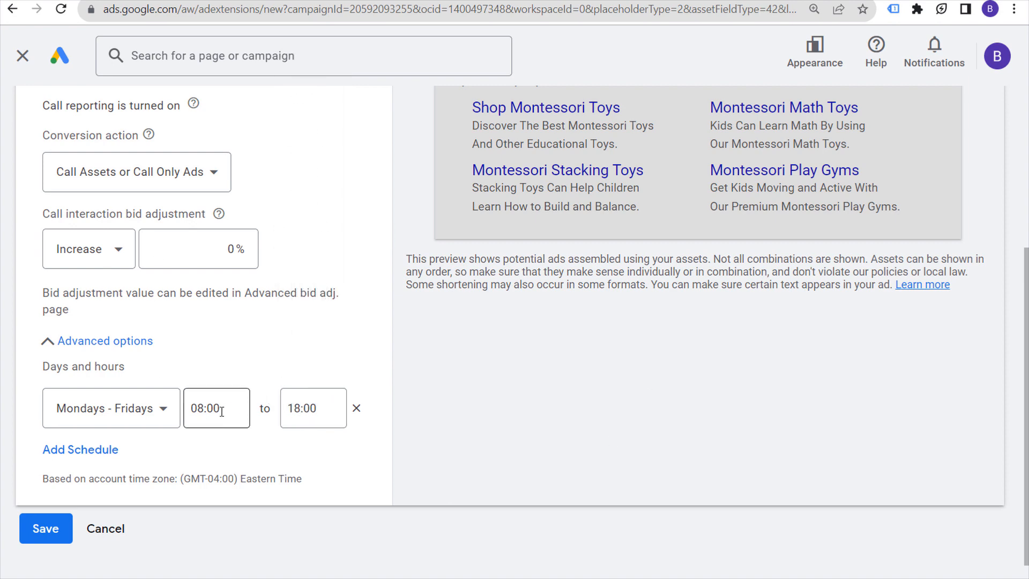
pyautogui.click(187, 418)
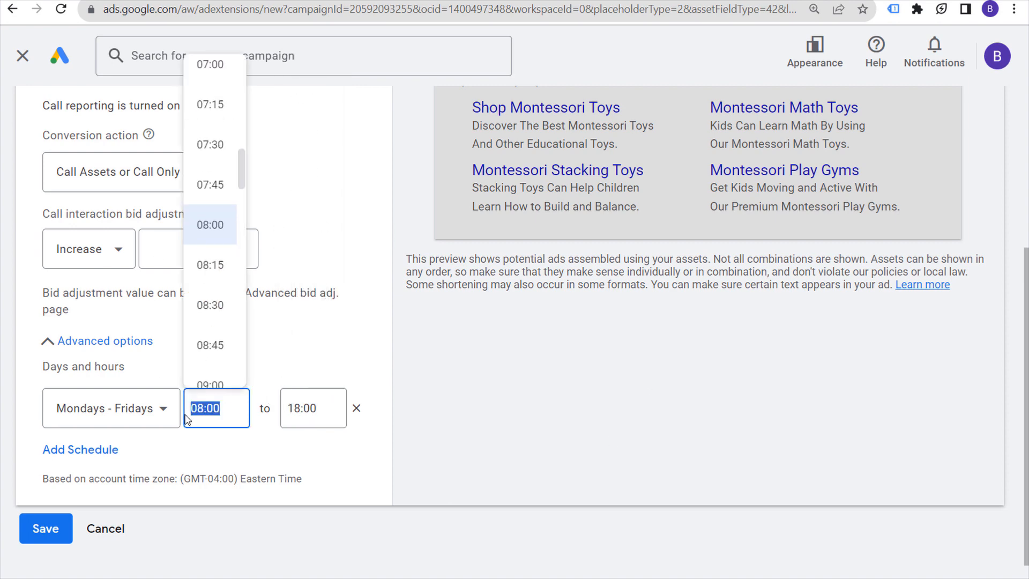
pyautogui.click(532, 443)
pyautogui.click(44, 539)
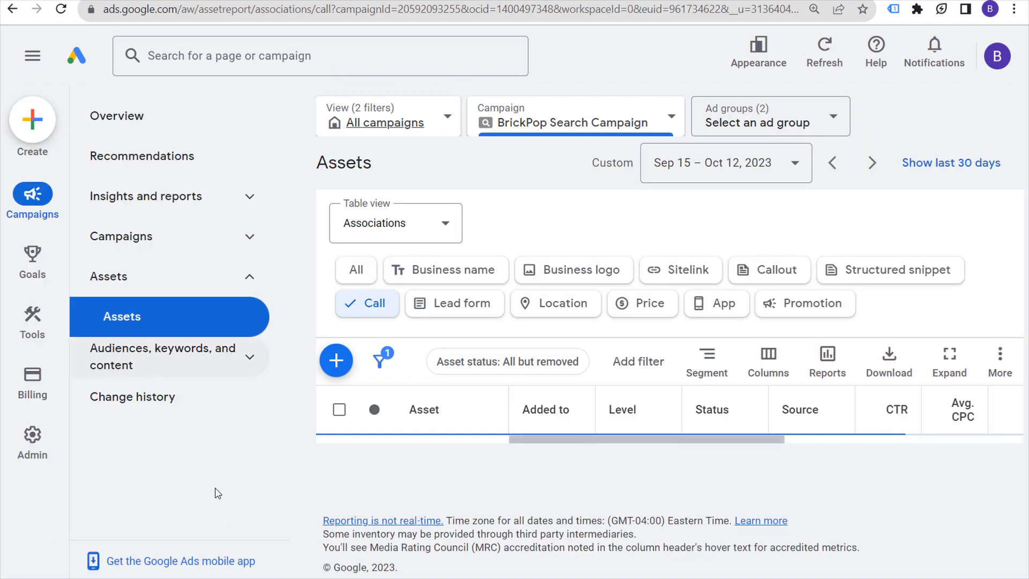
pyautogui.scroll(-2, 639, 450)
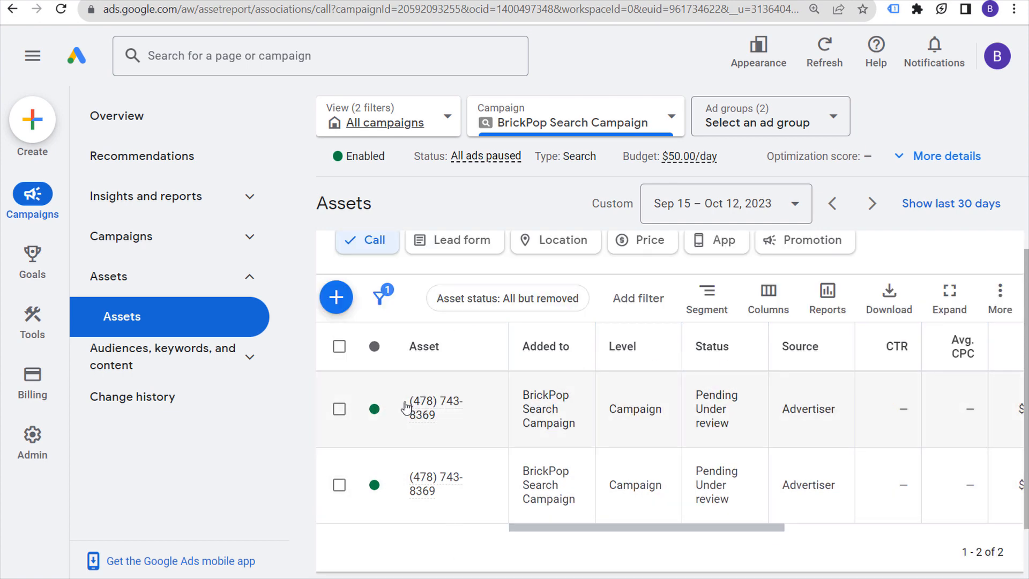
# Step: Pause the first of the two duplicate call assets
pyautogui.click(380, 416)
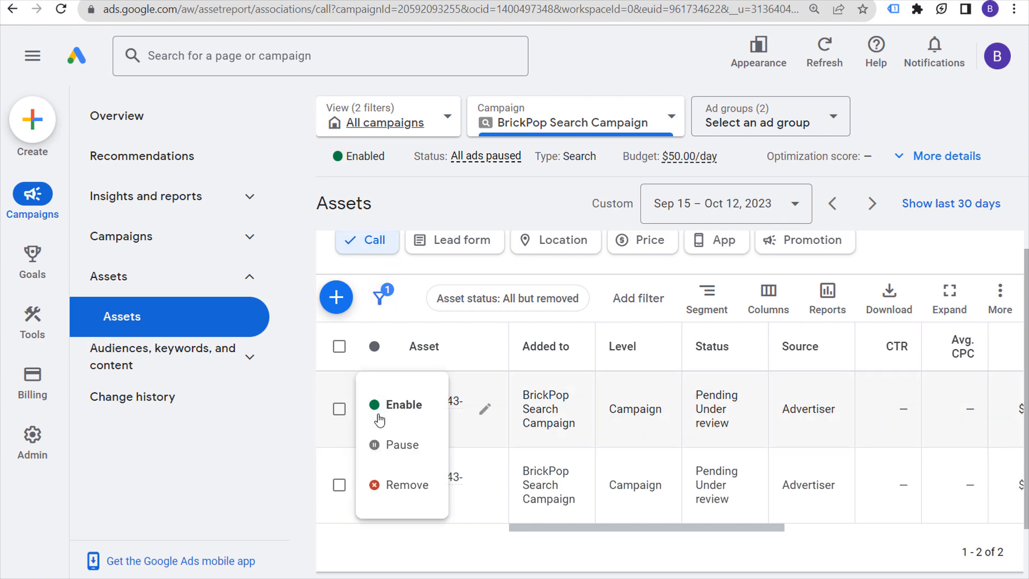
pyautogui.click(408, 460)
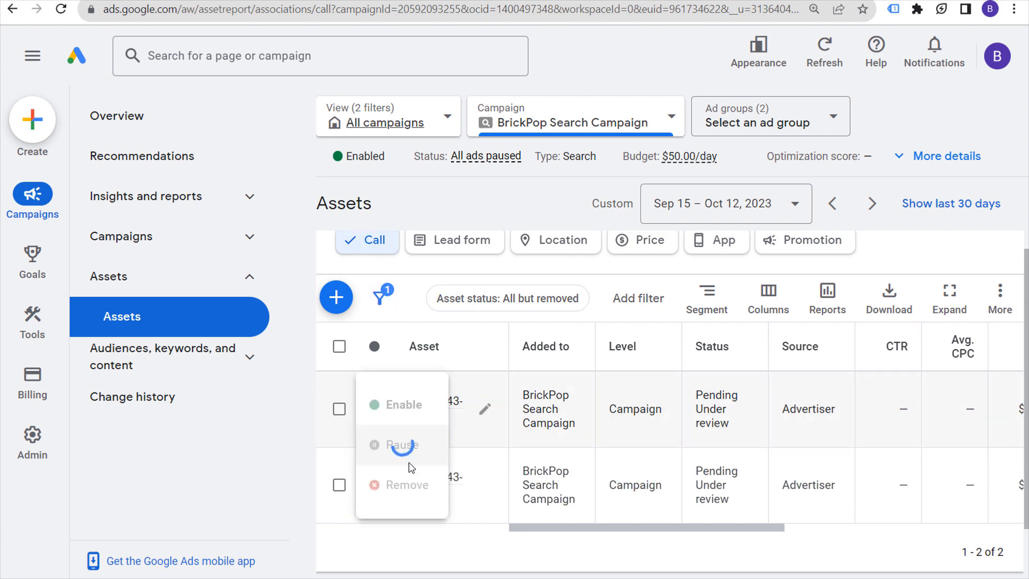
pyautogui.scroll(-3, 714, 488)
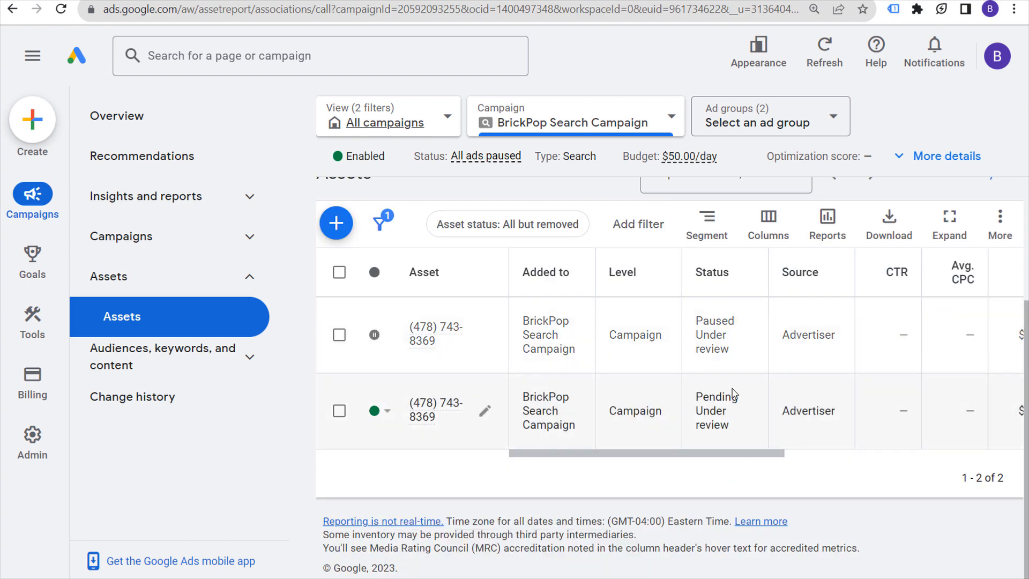
pyautogui.click(485, 411)
# Step: Review the remaining call asset's schedule and the call line in its mobile preview
pyautogui.click(454, 414)
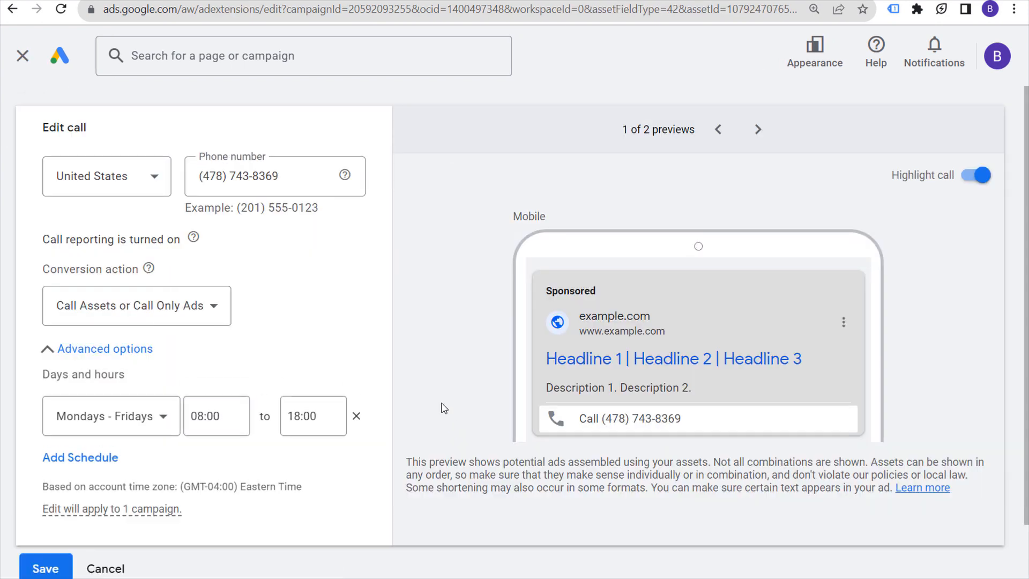
pyautogui.scroll(-2, 445, 381)
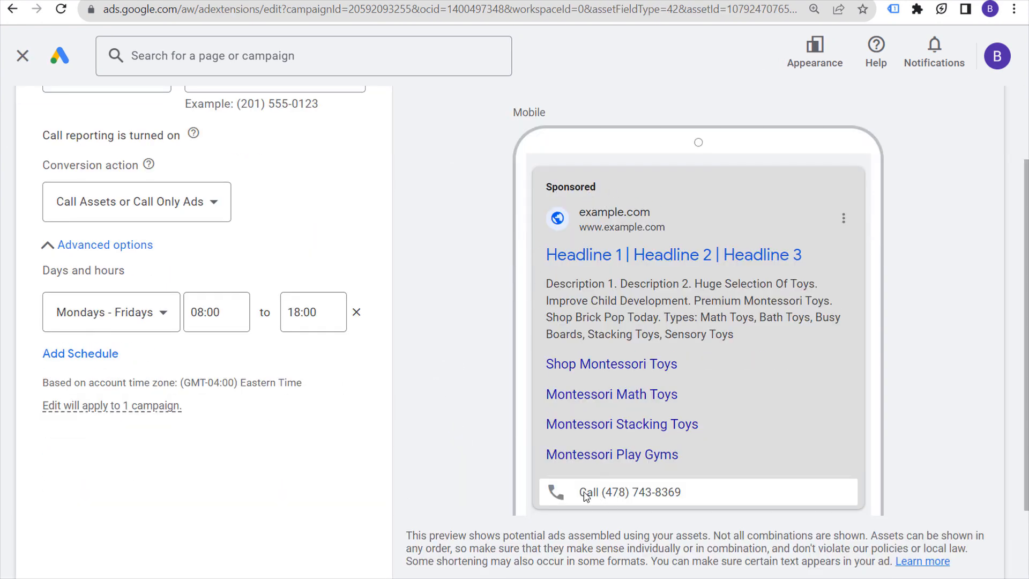
pyautogui.scroll(2, 549, 222)
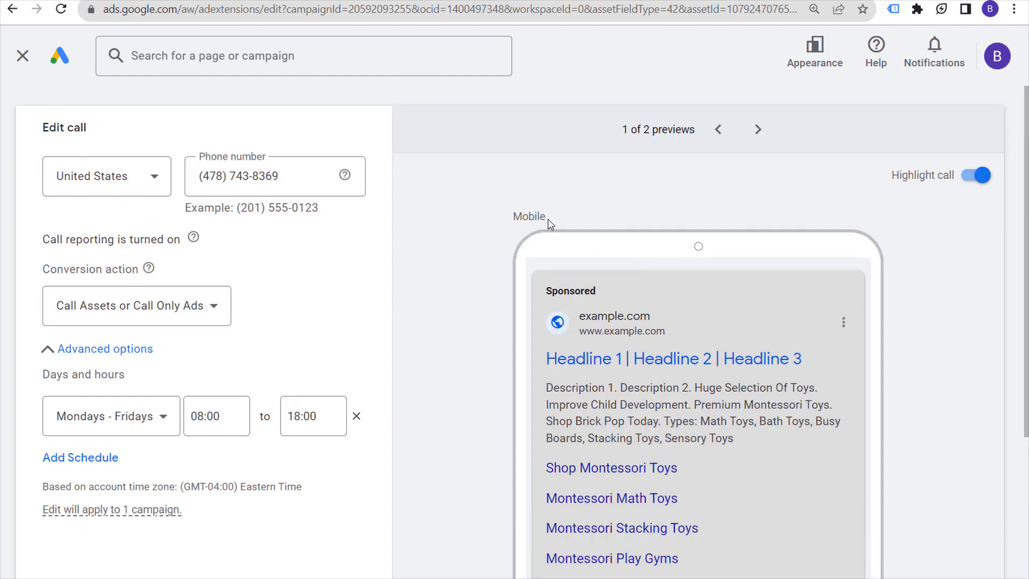
pyautogui.moveTo(552, 221); pyautogui.dragTo(474, 221)
pyautogui.click(481, 252)
pyautogui.scroll(-2, 536, 268)
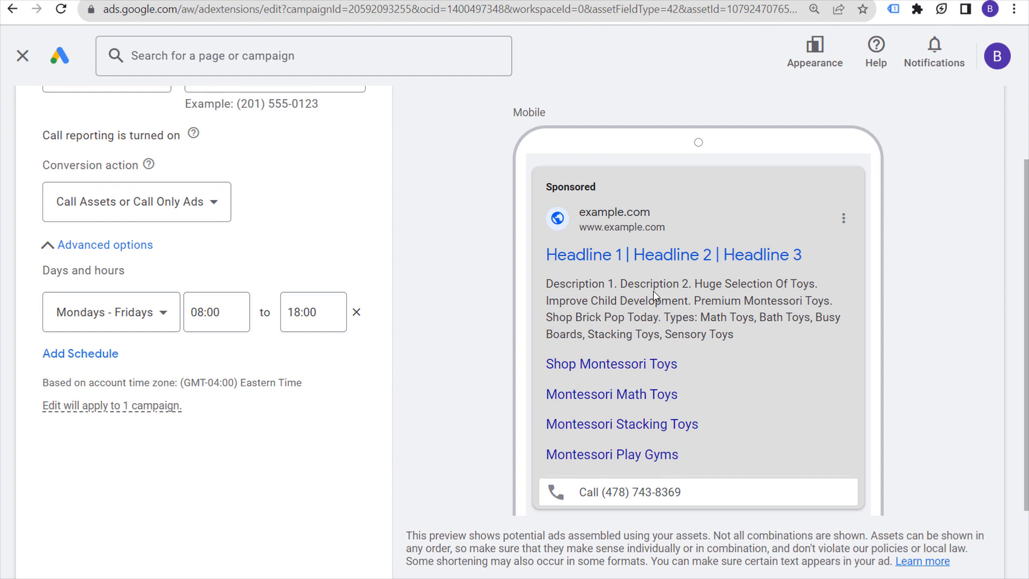
pyautogui.moveTo(694, 507); pyautogui.dragTo(581, 500)
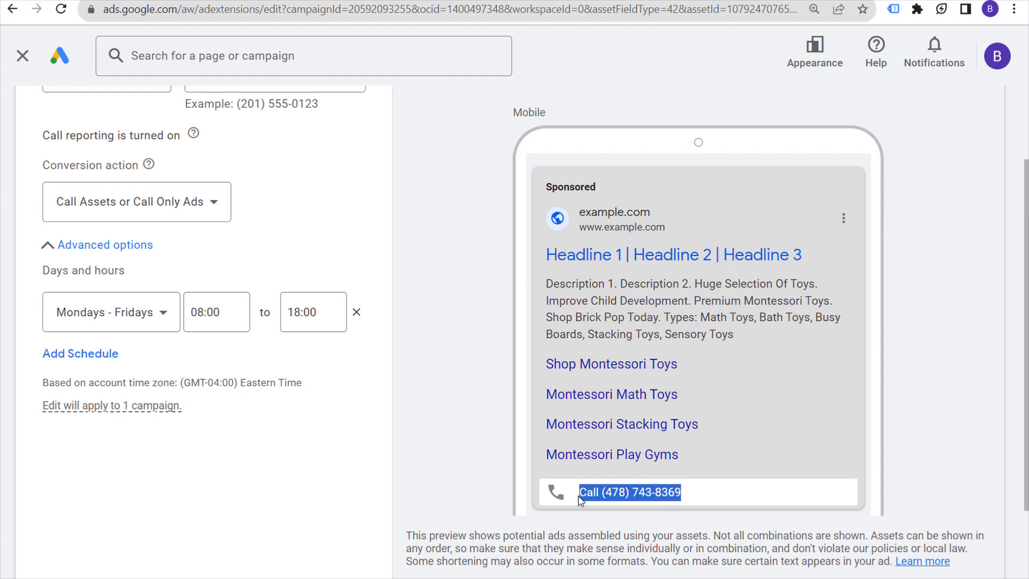
pyautogui.click(473, 337)
# Step: Check the desktop preview, then cancel the edit form without saving
pyautogui.scroll(2, 445, 362)
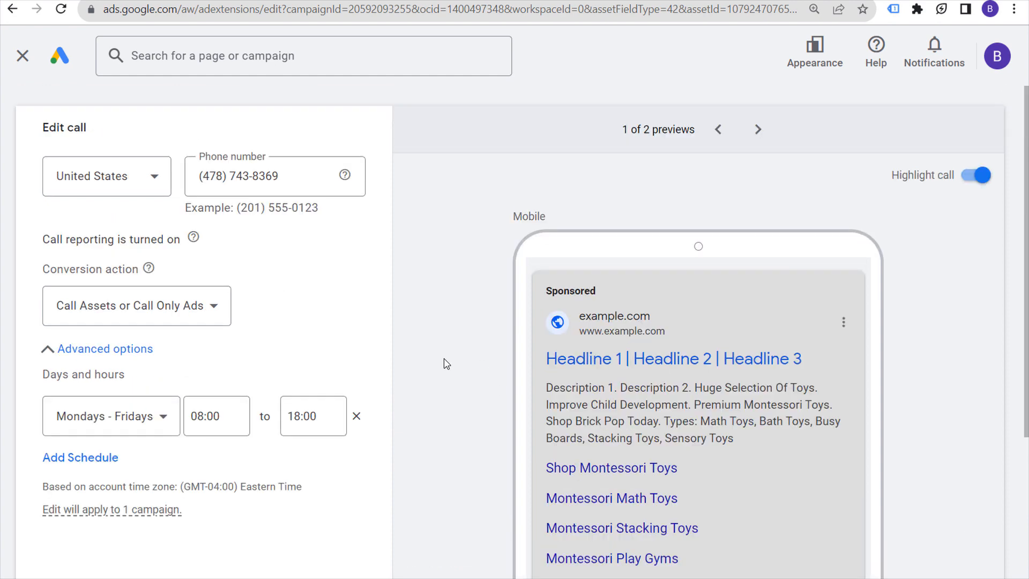
pyautogui.click(758, 129)
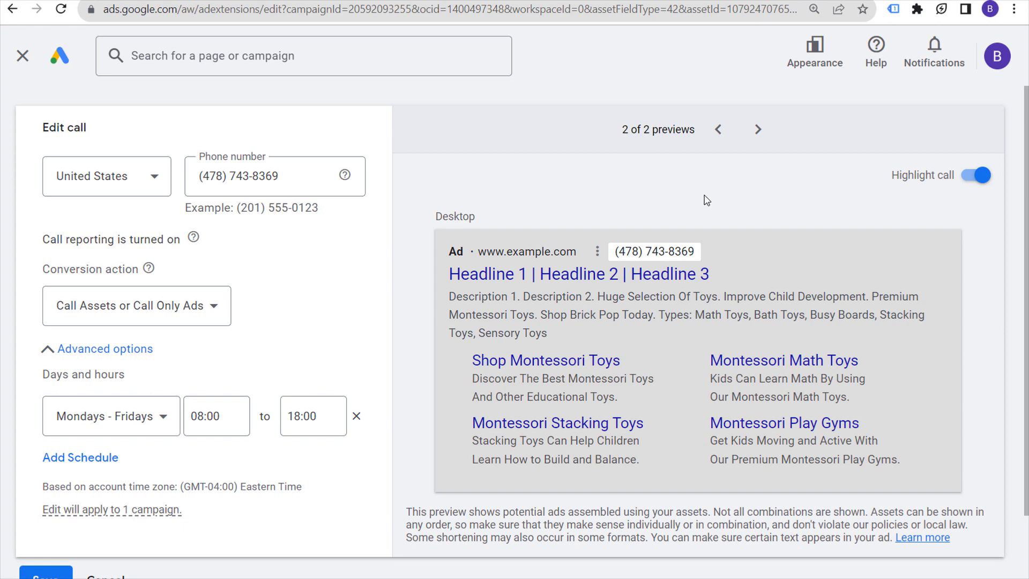
pyautogui.scroll(-2, 403, 238)
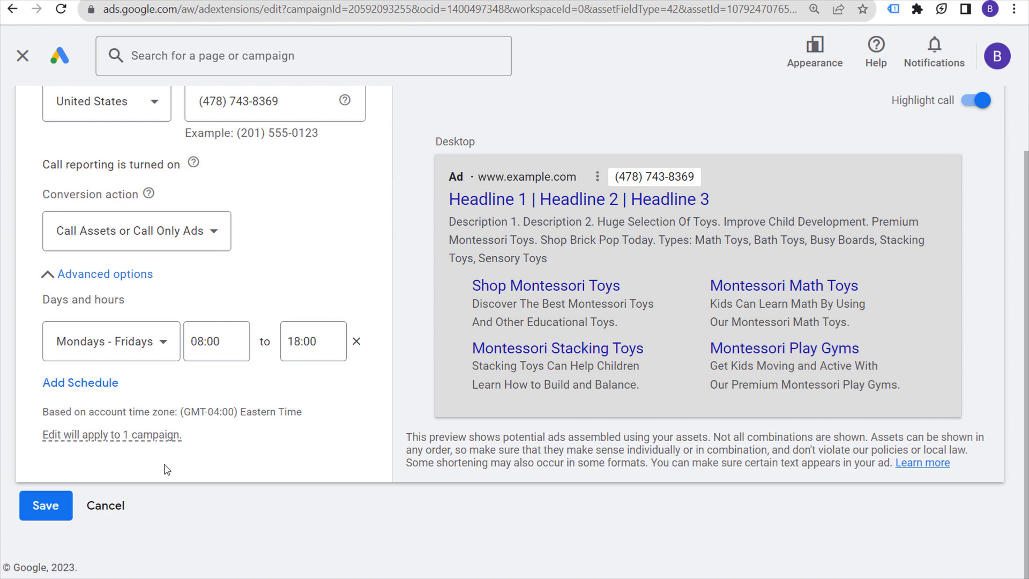
pyautogui.click(101, 507)
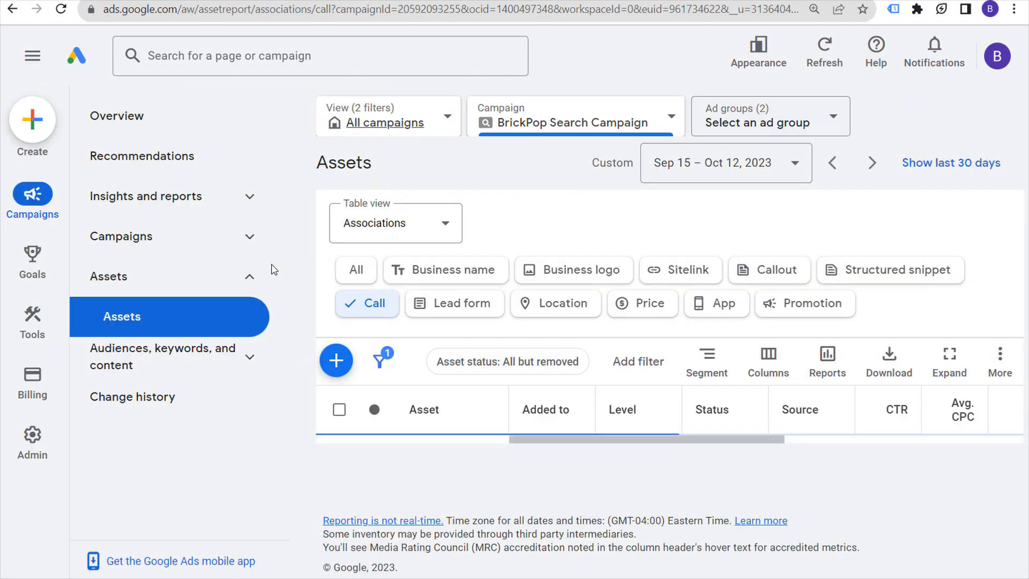
pyautogui.scroll(-2, 606, 539)
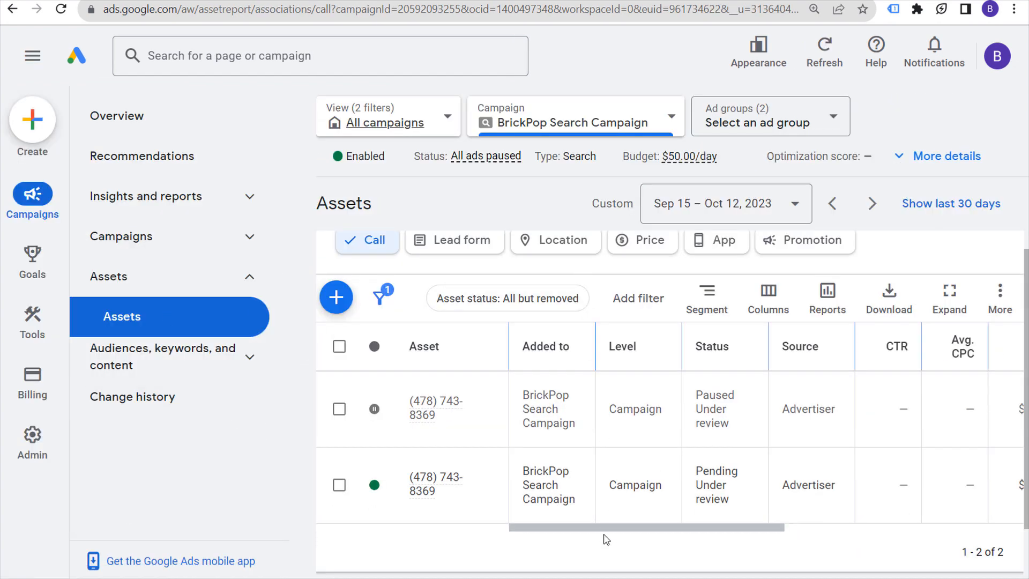
pyautogui.moveTo(605, 535); pyautogui.dragTo(839, 530)
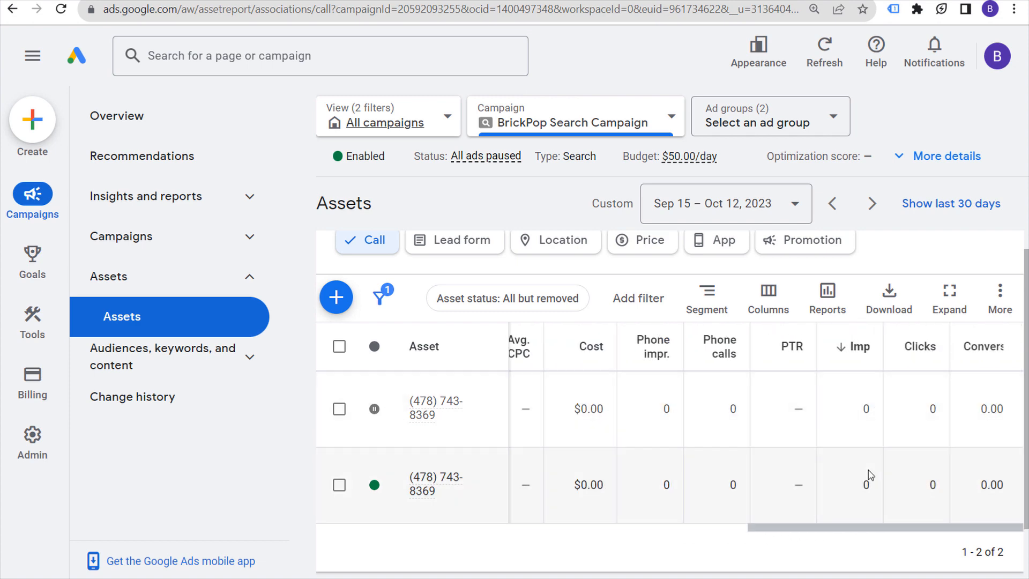
pyautogui.moveTo(652, 345)
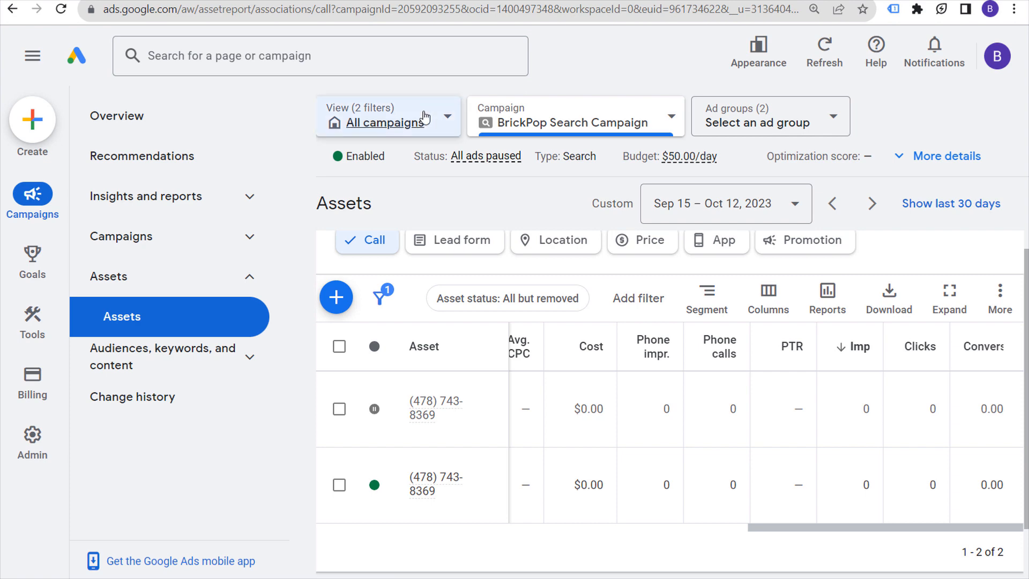
# Step: Switch the campaigns list to All campaigns and open Montessori Schools Call Only Ads
pyautogui.click(228, 236)
pyautogui.click(155, 276)
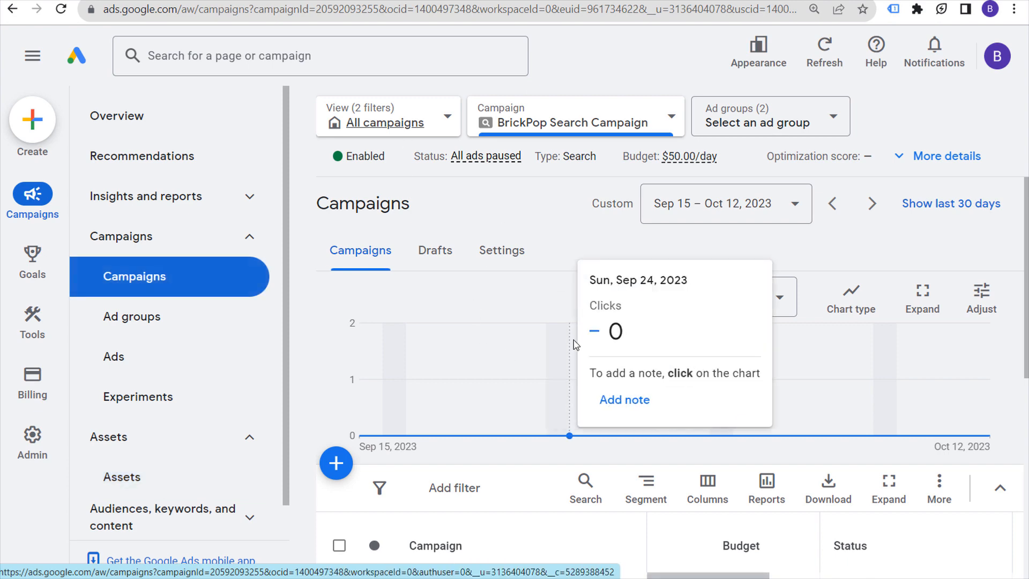
pyautogui.scroll(-4, 643, 504)
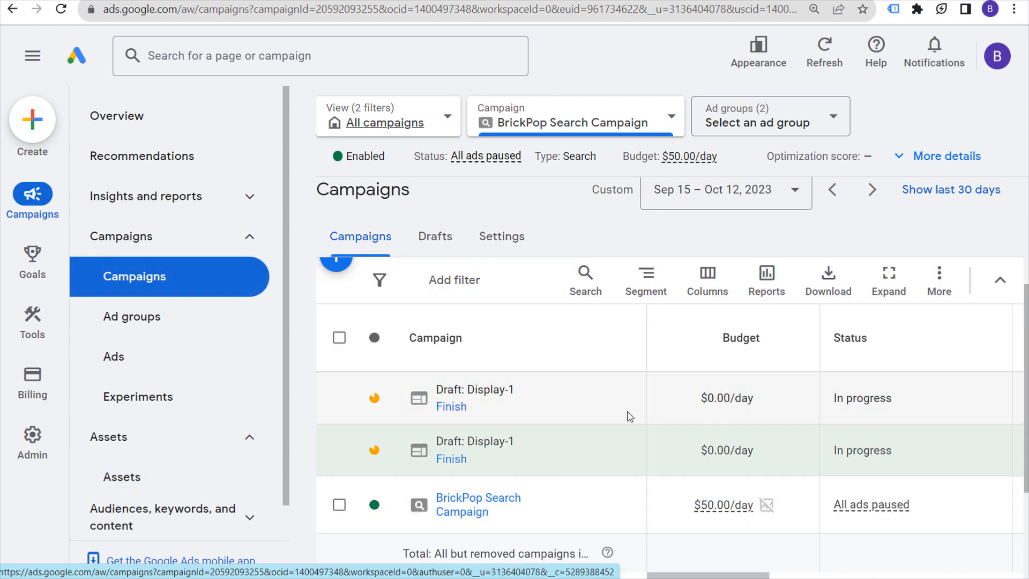
pyautogui.click(410, 121)
pyautogui.click(398, 243)
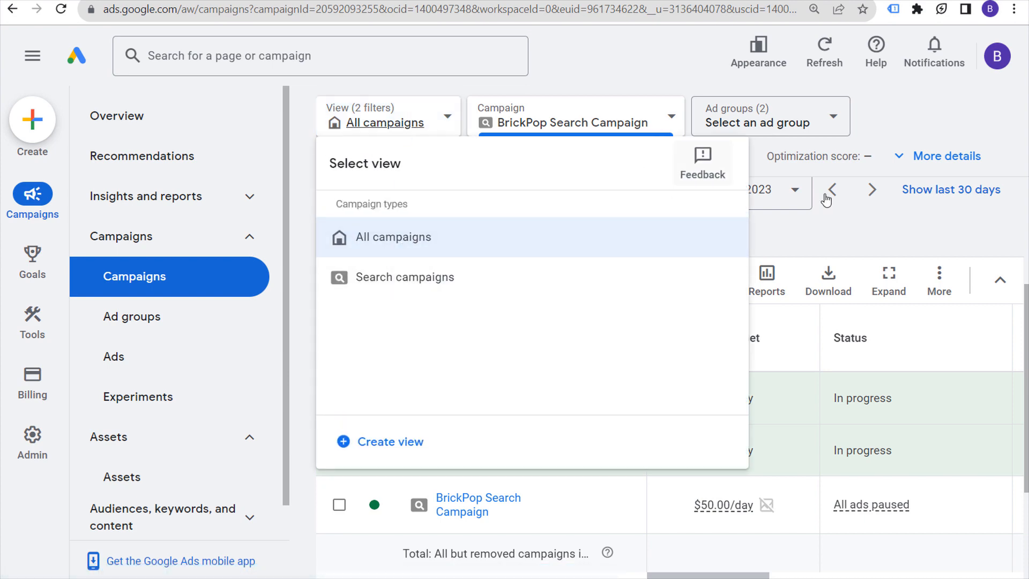
pyautogui.scroll(-3, 568, 278)
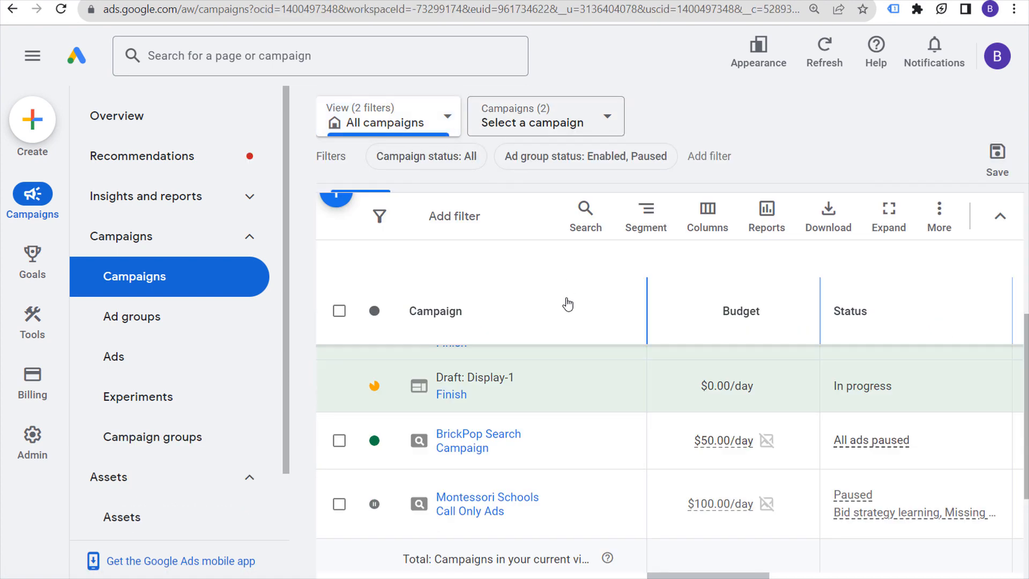
pyautogui.click(483, 513)
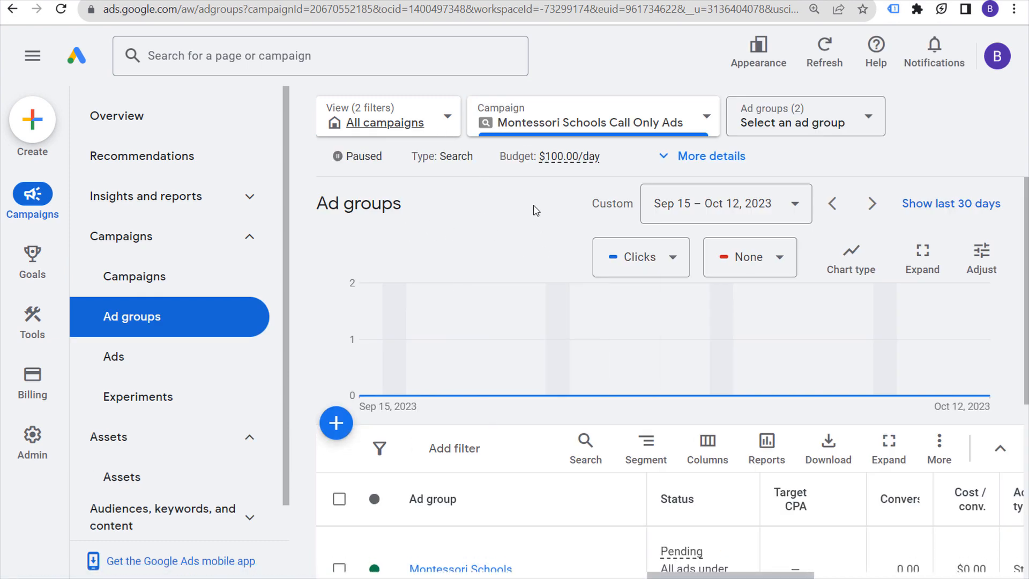
# Step: Show the Montessori campaign's ads and check the phone number on the BrickPop contact page
pyautogui.click(146, 376)
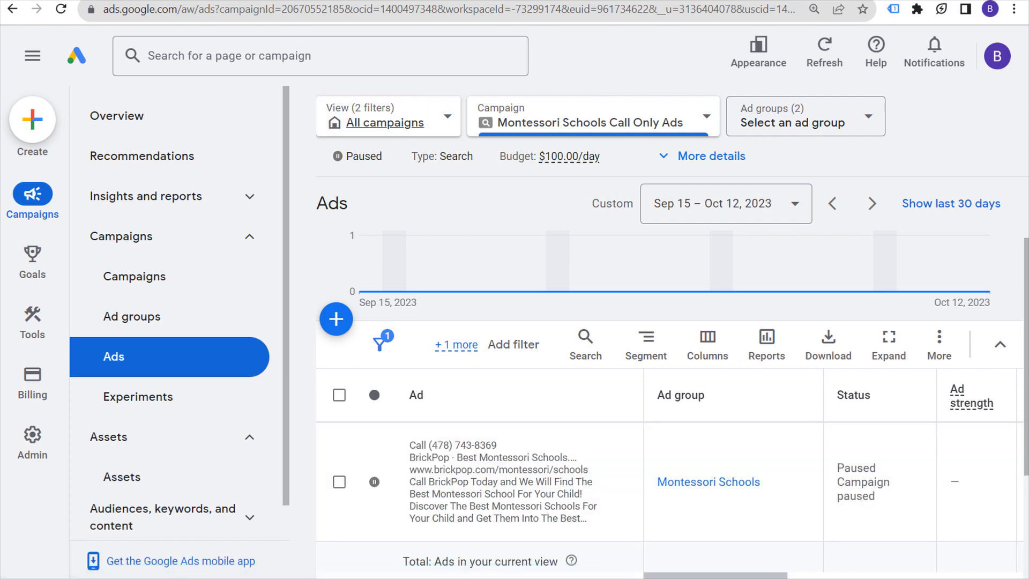
pyautogui.click(107, 1)
pyautogui.click(682, 249)
pyautogui.moveTo(682, 250); pyautogui.dragTo(567, 249)
pyautogui.click(517, 268)
# Step: Return to Google Ads and open the campaign's Assets page
pyautogui.click(44, 2)
pyautogui.click(218, 239)
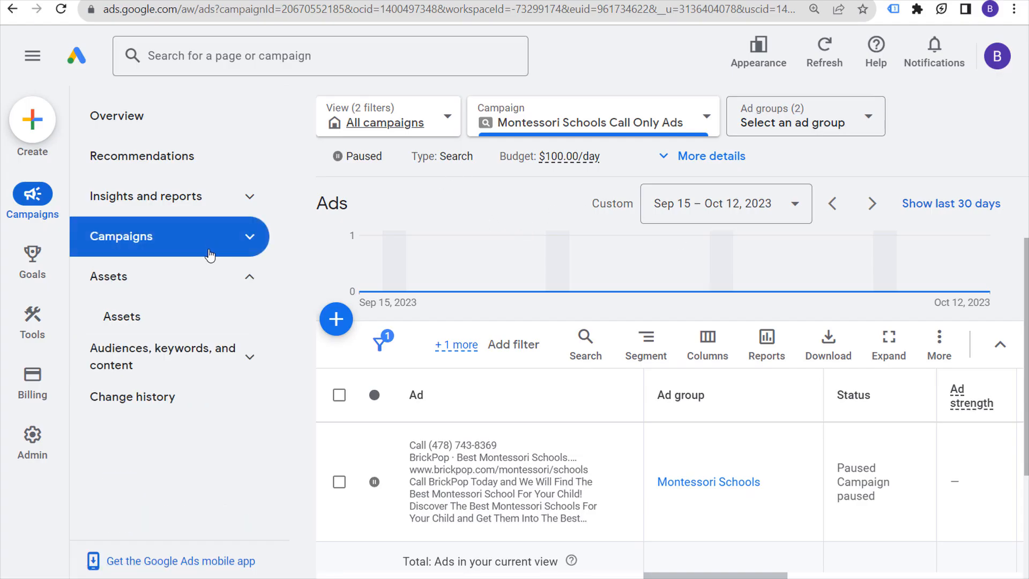
pyautogui.click(141, 324)
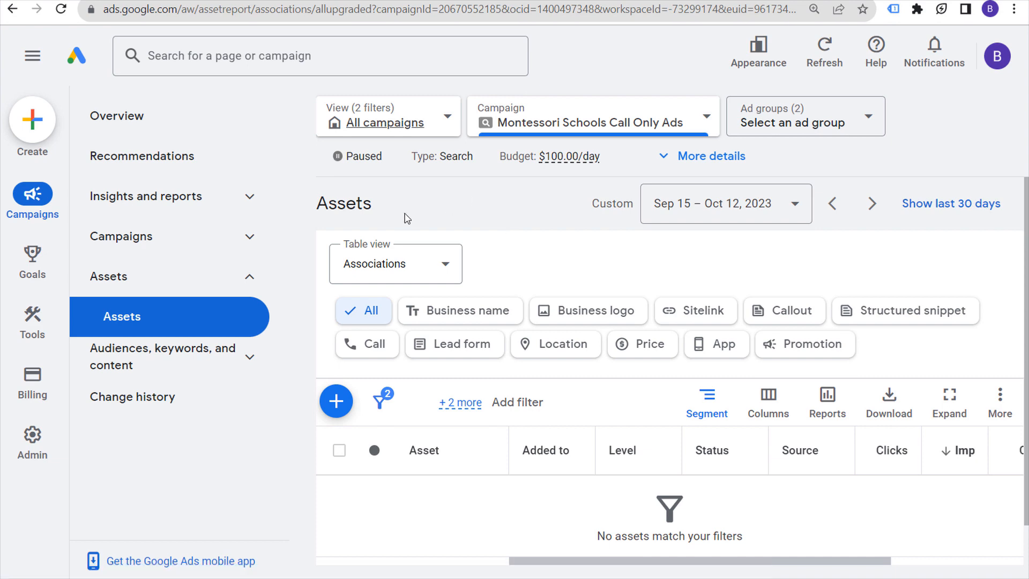
# Step: Choose the campaign and ad group to report on from the page selectors
pyautogui.click(225, 237)
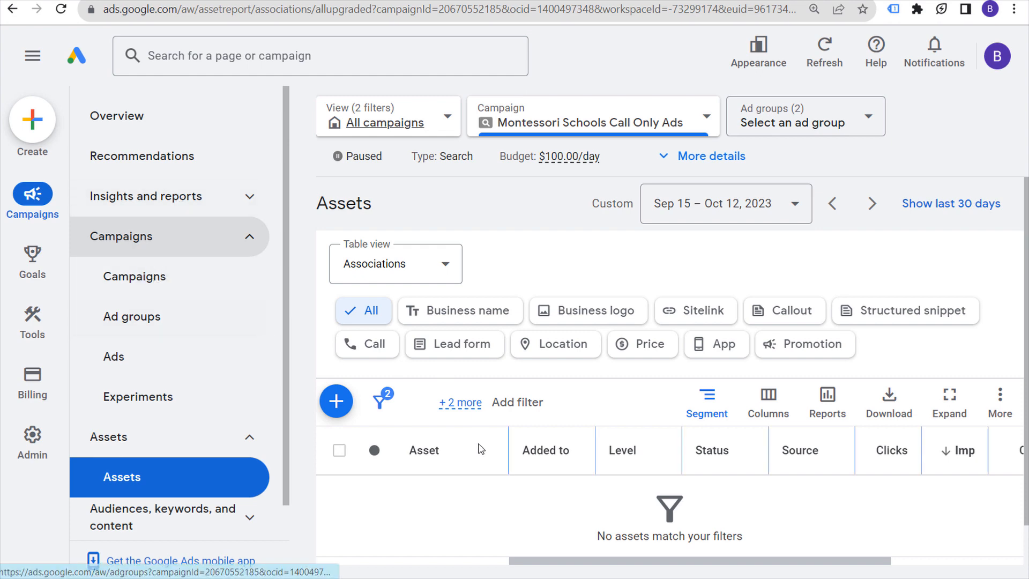
pyautogui.scroll(-2, 481, 449)
pyautogui.click(524, 110)
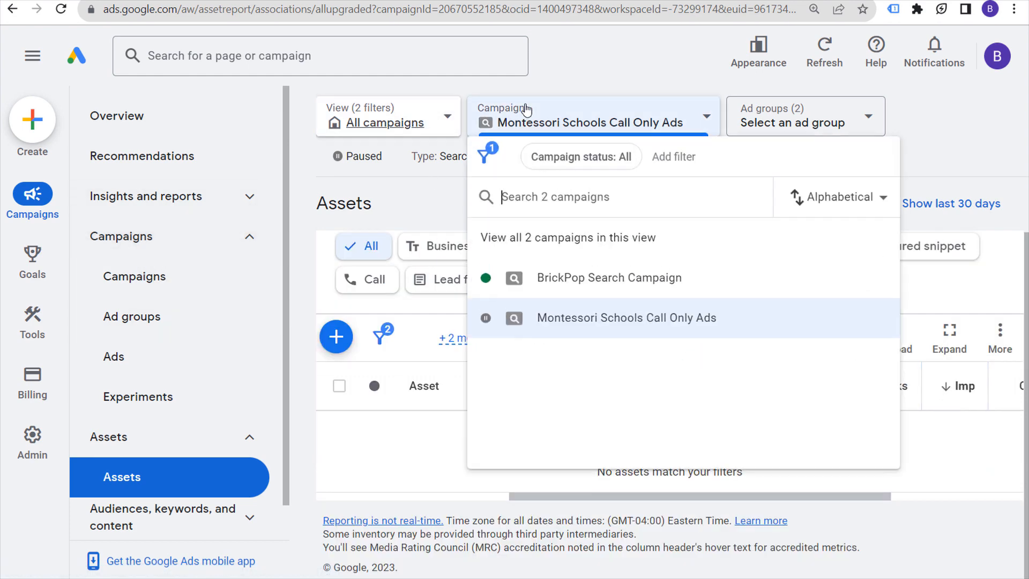
pyautogui.click(583, 321)
pyautogui.click(847, 128)
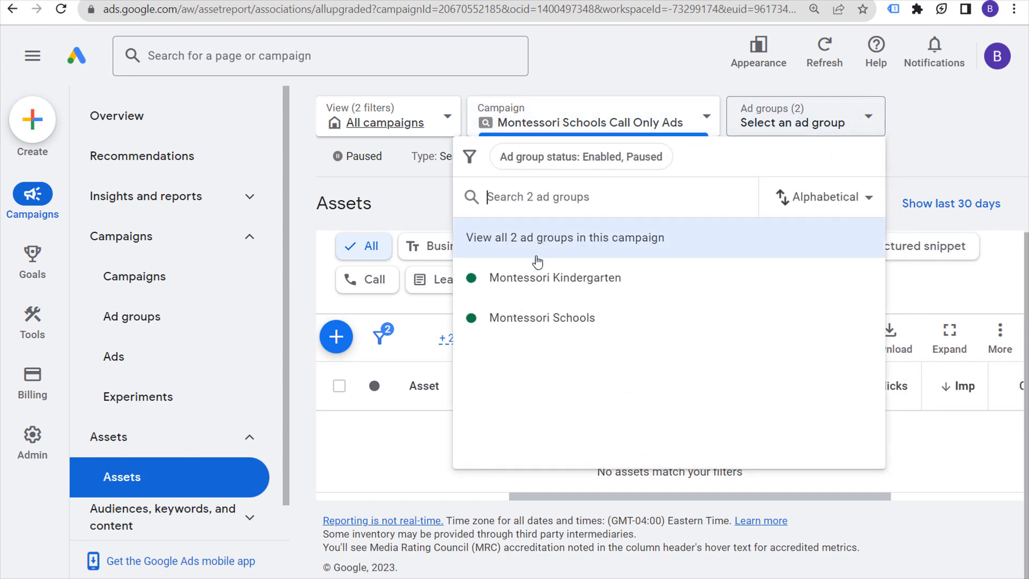
pyautogui.click(532, 278)
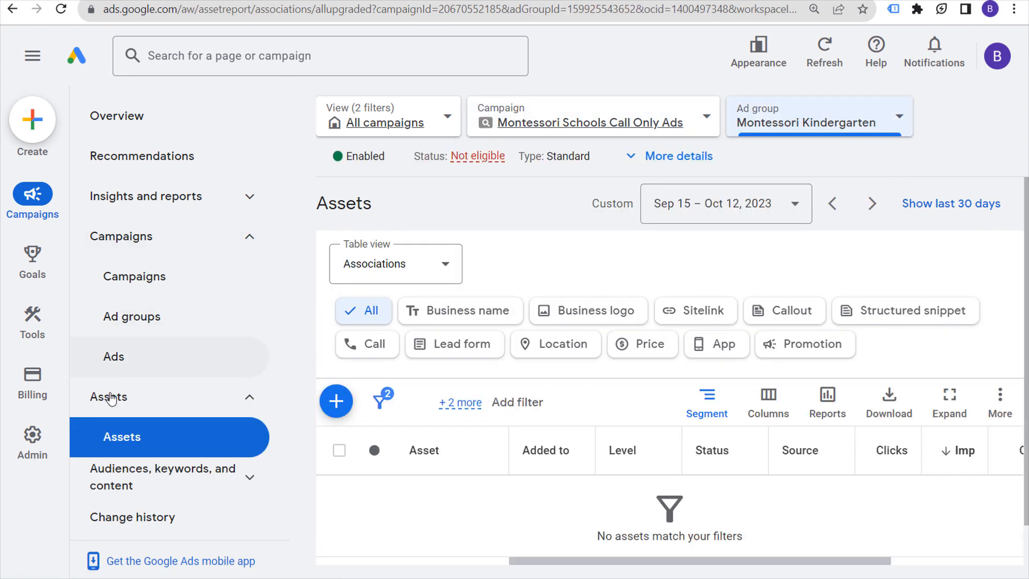
# Step: Open the Search keywords report for the selected ad group
pyautogui.click(121, 236)
pyautogui.click(220, 352)
pyautogui.click(188, 396)
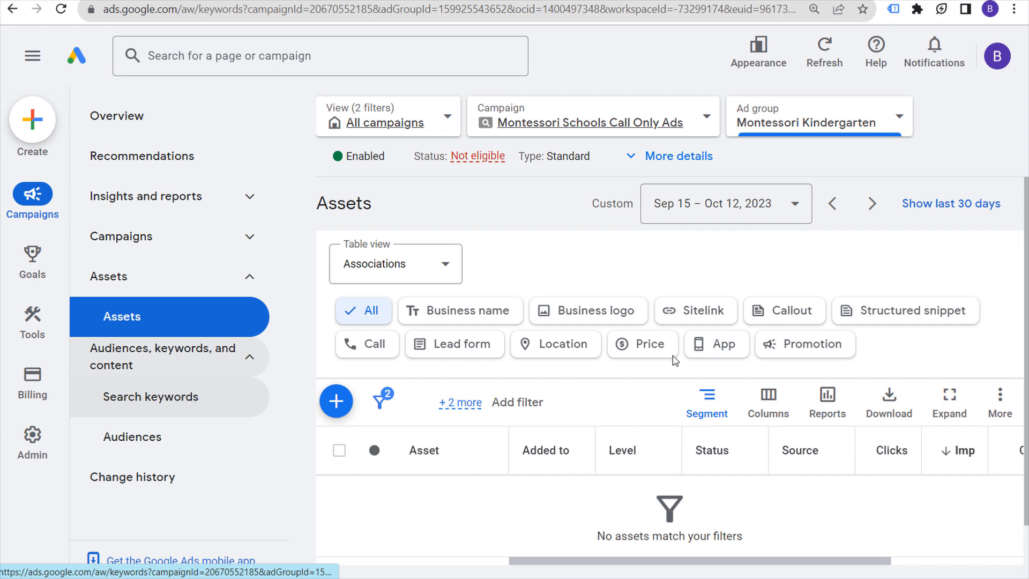
pyautogui.scroll(-3, 685, 497)
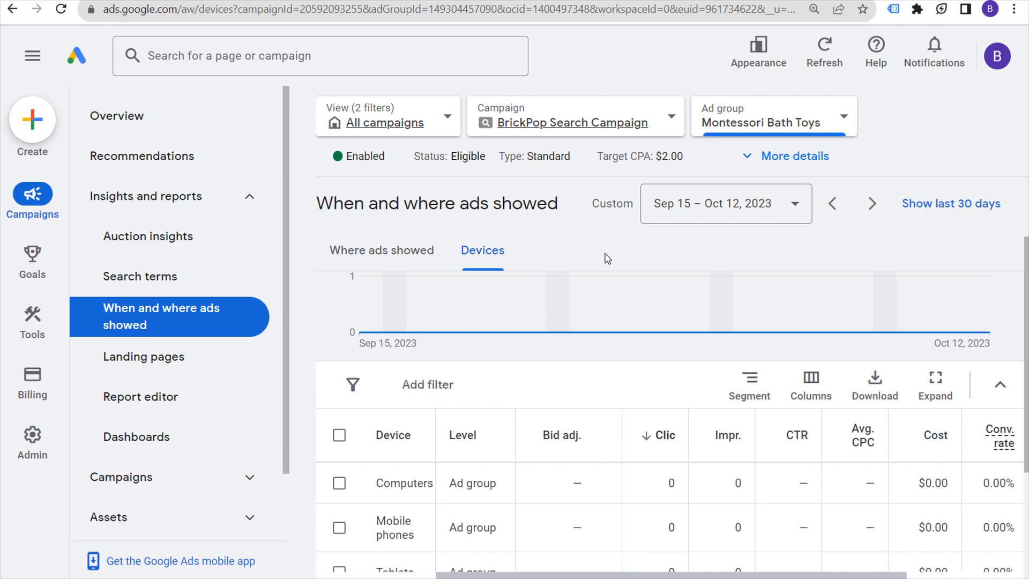
pyautogui.click(634, 117)
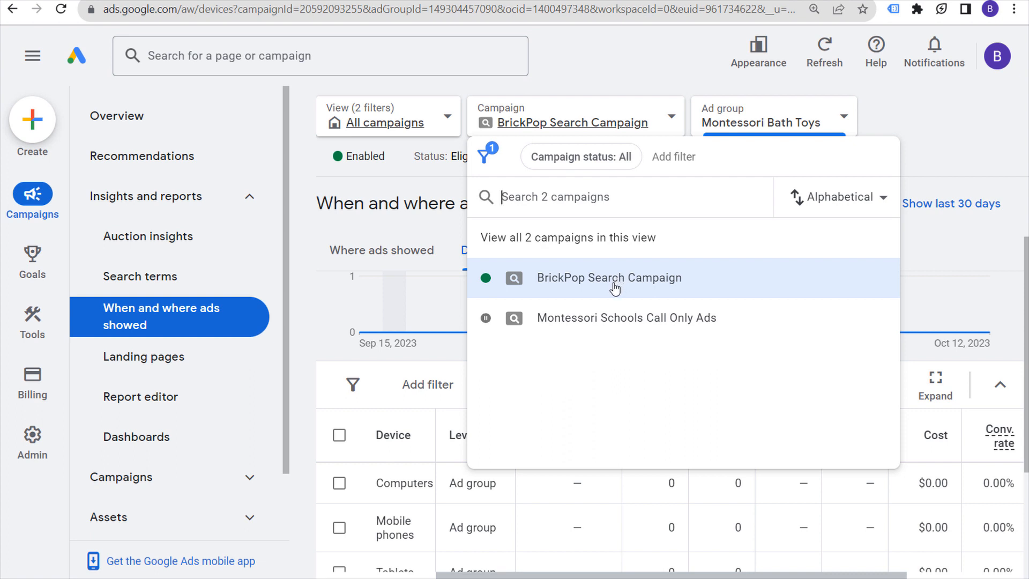
pyautogui.click(918, 122)
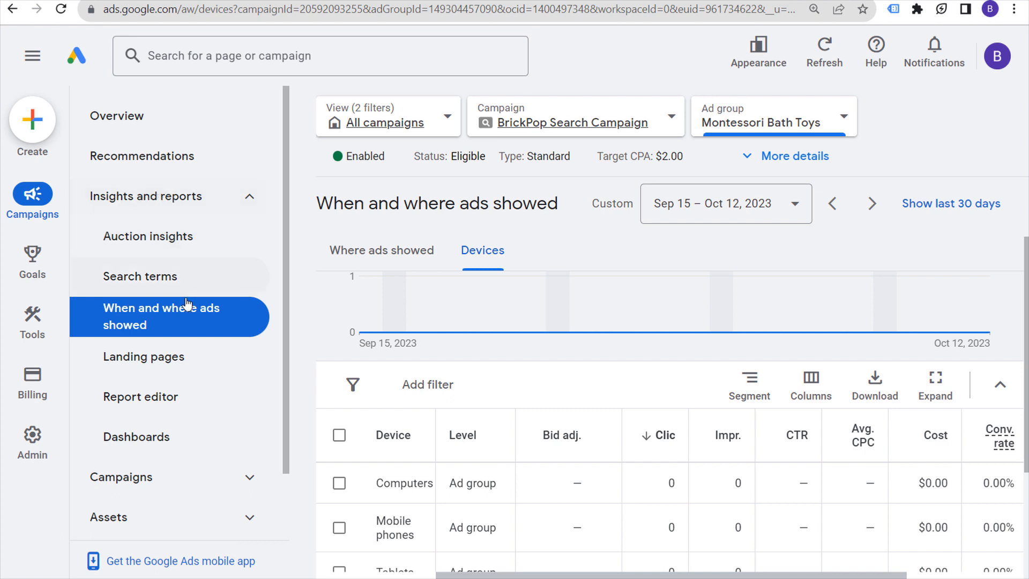
pyautogui.moveTo(488, 273)
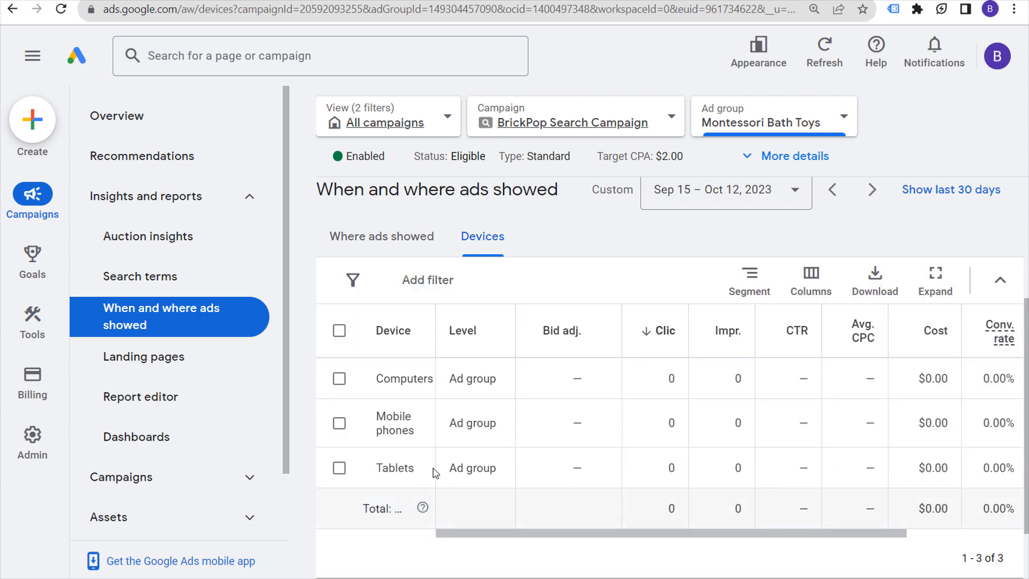
pyautogui.click(600, 425)
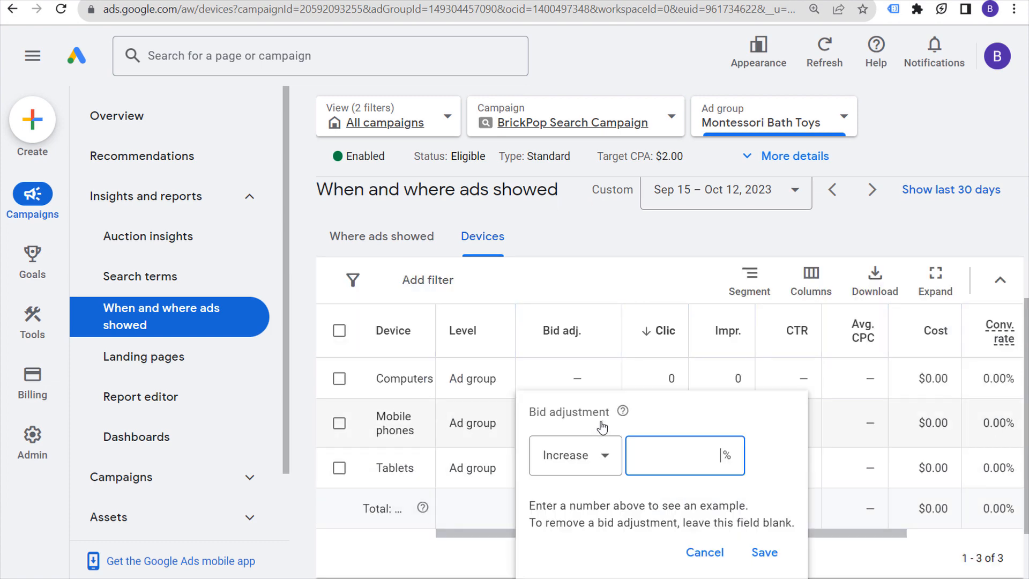
pyautogui.click(604, 456)
pyautogui.click(570, 509)
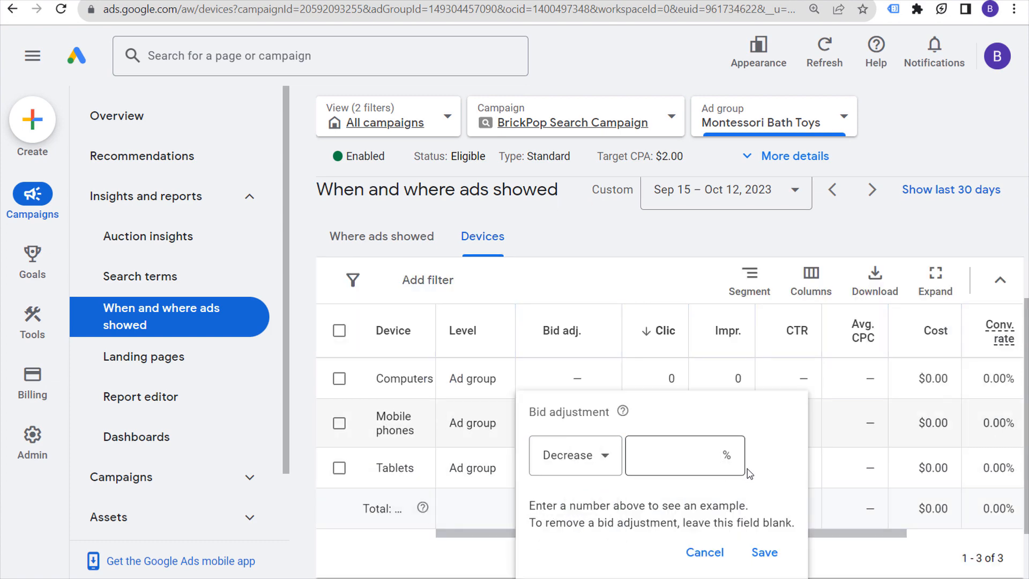
pyautogui.click(702, 459)
pyautogui.write('100')
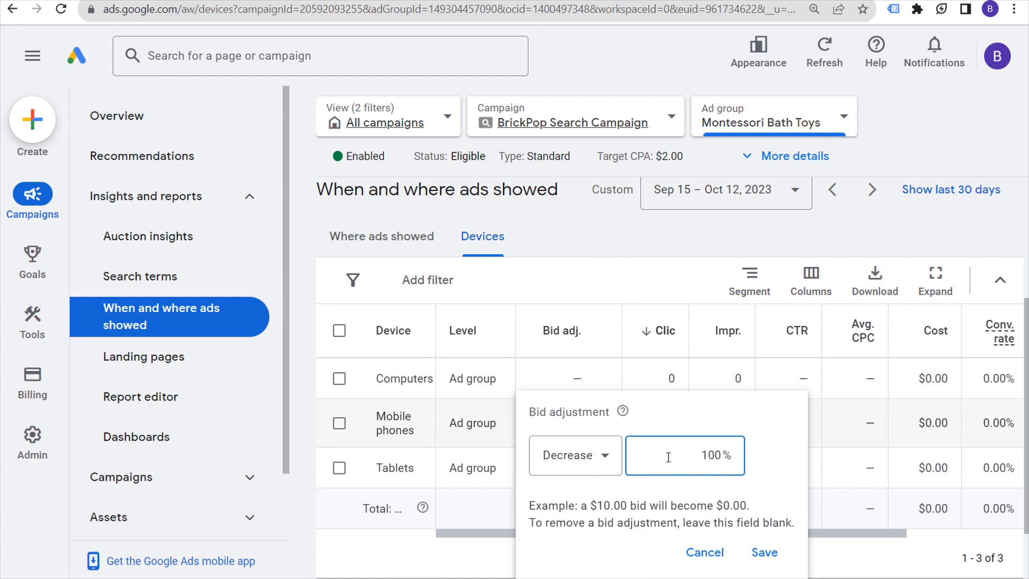
pyautogui.click(628, 241)
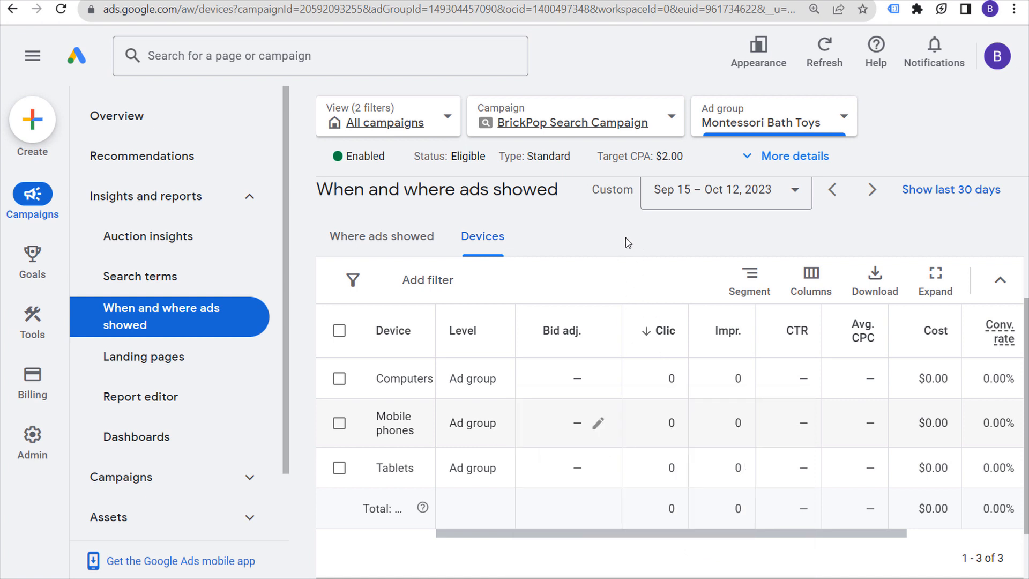